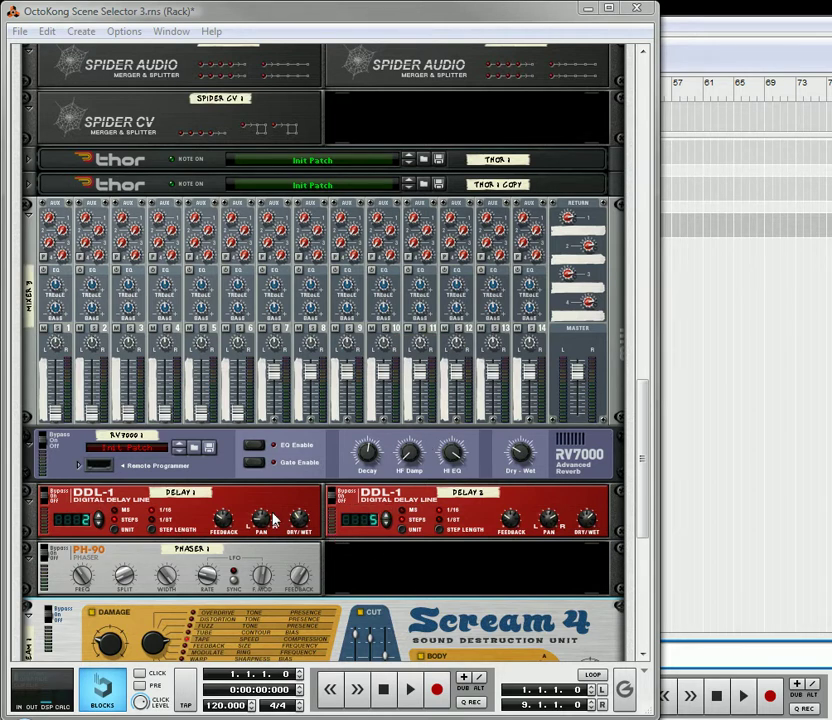
Delete the second Scream 4 device and its track from the rack.
left_click_drag(644, 433, 643, 497)
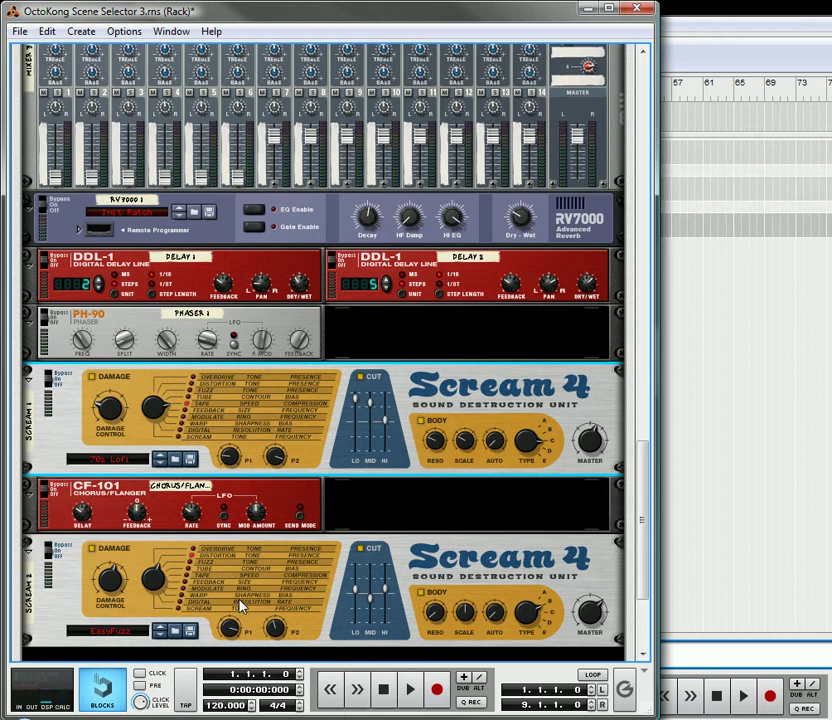
right_click(306, 597)
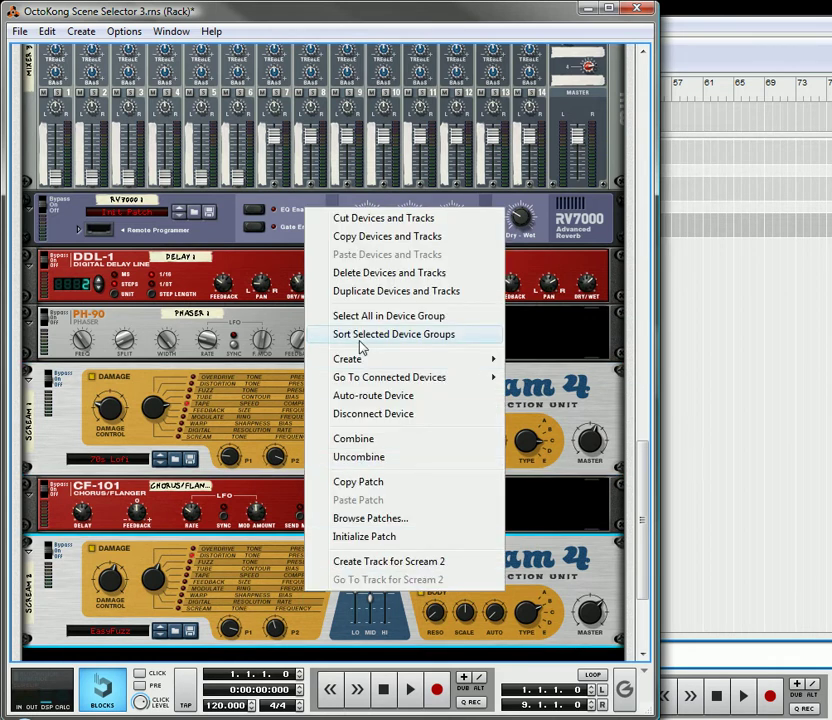
left_click(372, 274)
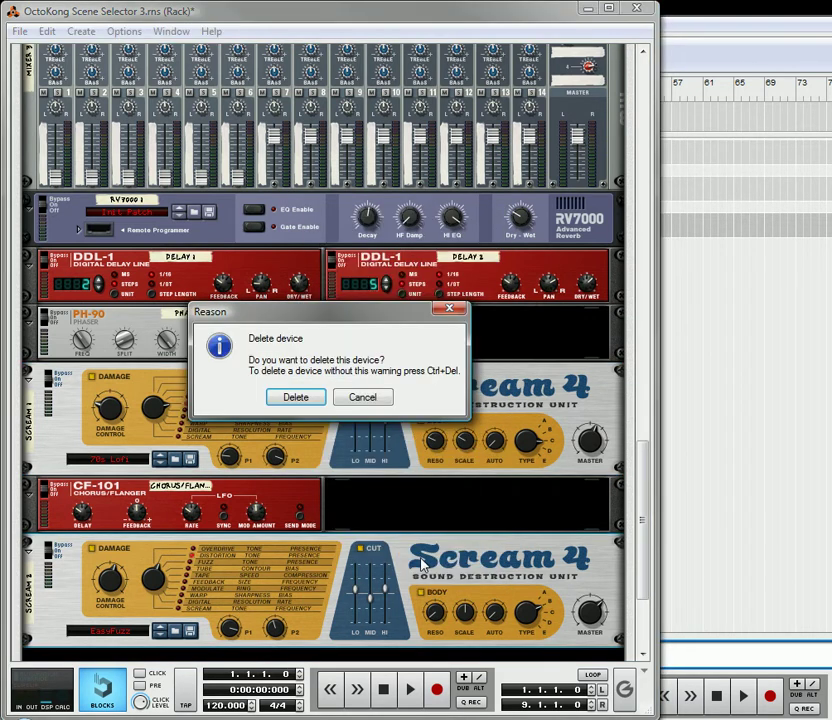
left_click(298, 396)
Turn the rack around to show its rear cabling side.
scroll(355, 400, "up", 2)
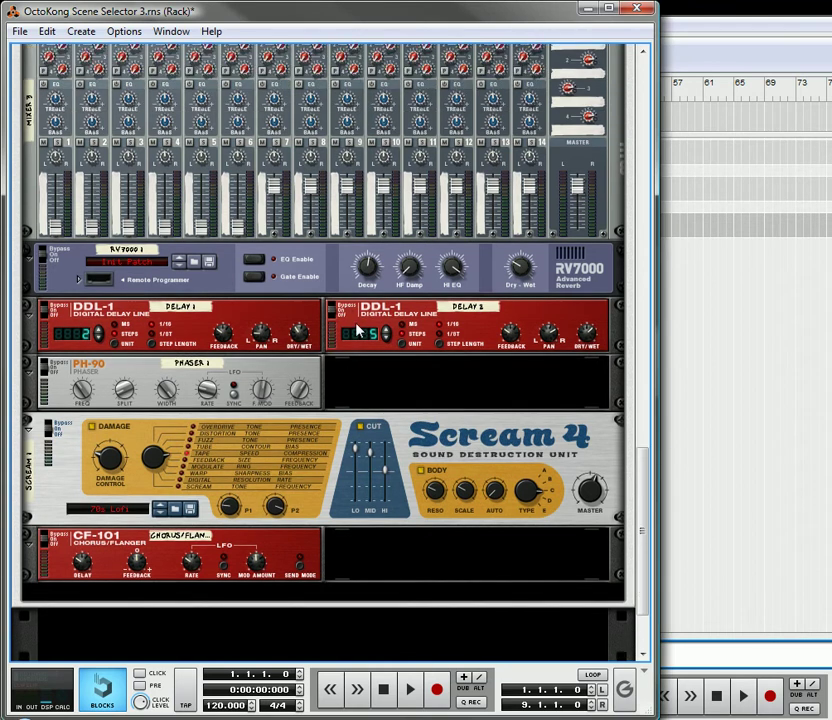
scroll(357, 332, "up", 1)
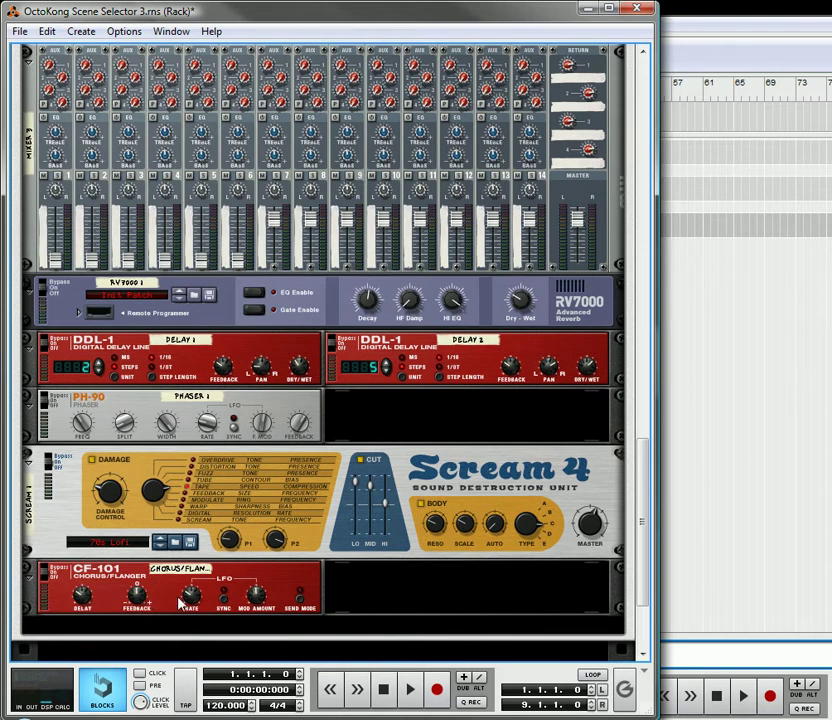
key("Tab")
scroll(210, 510, "up", 4)
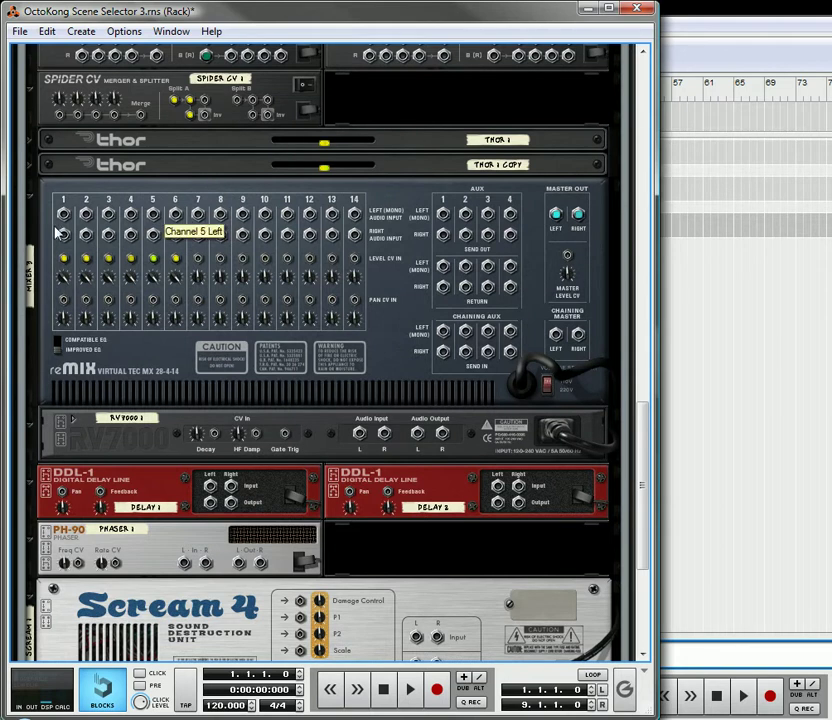
scroll(236, 338, "up", 5)
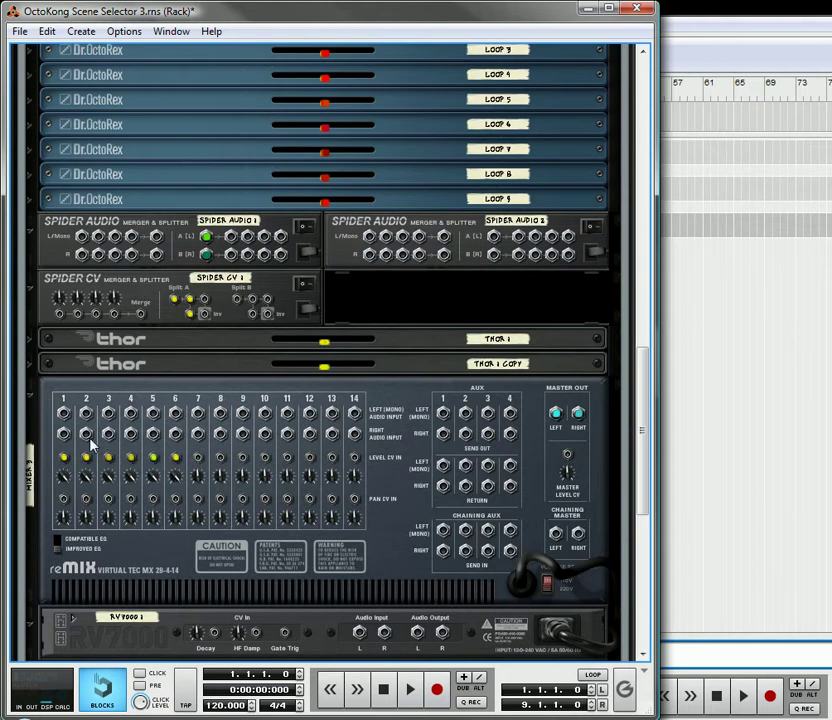
scroll(272, 420, "up", 4)
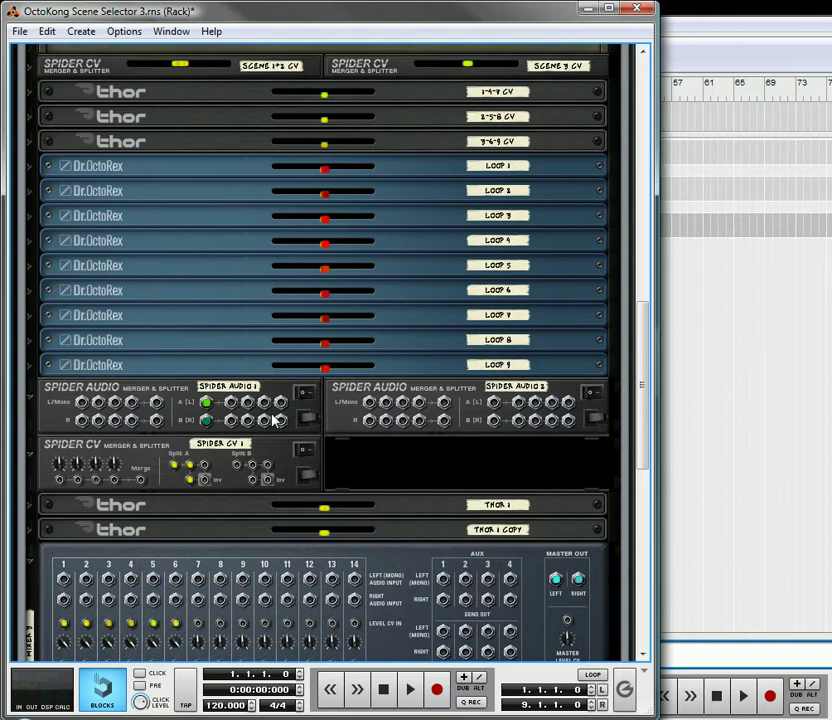
scroll(272, 420, "up", 2)
scroll(275, 427, "down", 6)
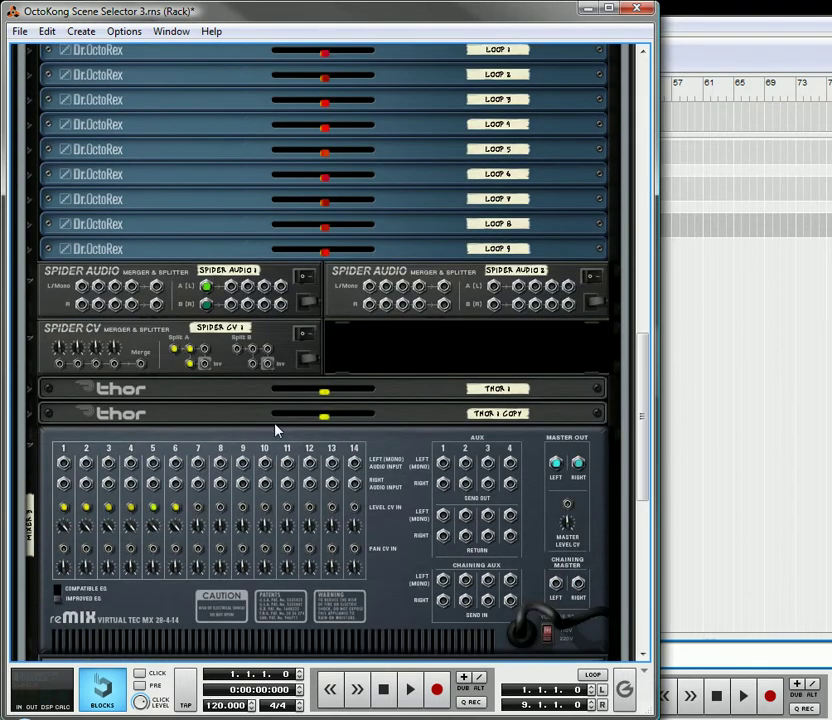
scroll(225, 256, "down", 3)
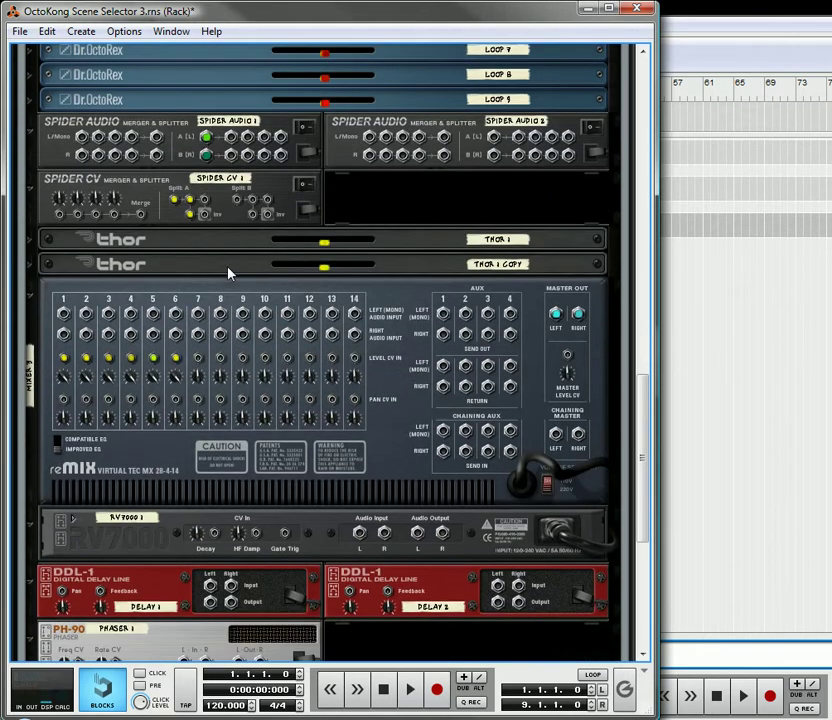
Cable split loop audio to the RV7000 and mixer channel 1, and reverb output to channel 2.
mouse_move(231, 121)
left_mouse_down()
mouse_move(178, 588)
mouse_move(193, 557)
mouse_move(360, 518)
left_mouse_up()
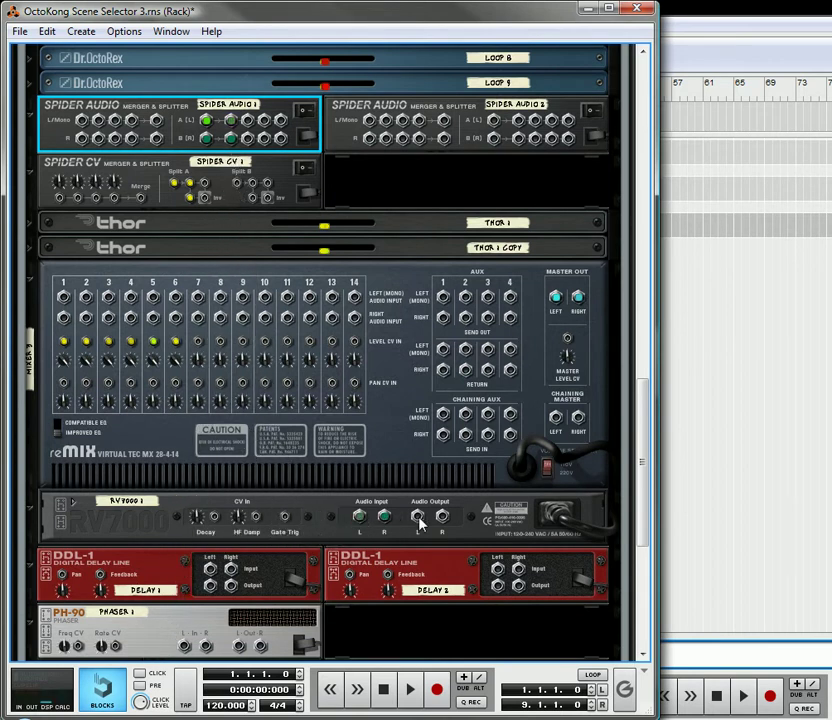
mouse_move(420, 522)
left_mouse_down()
mouse_move(418, 560)
mouse_move(372, 590)
mouse_move(84, 353)
mouse_move(86, 297)
left_mouse_up()
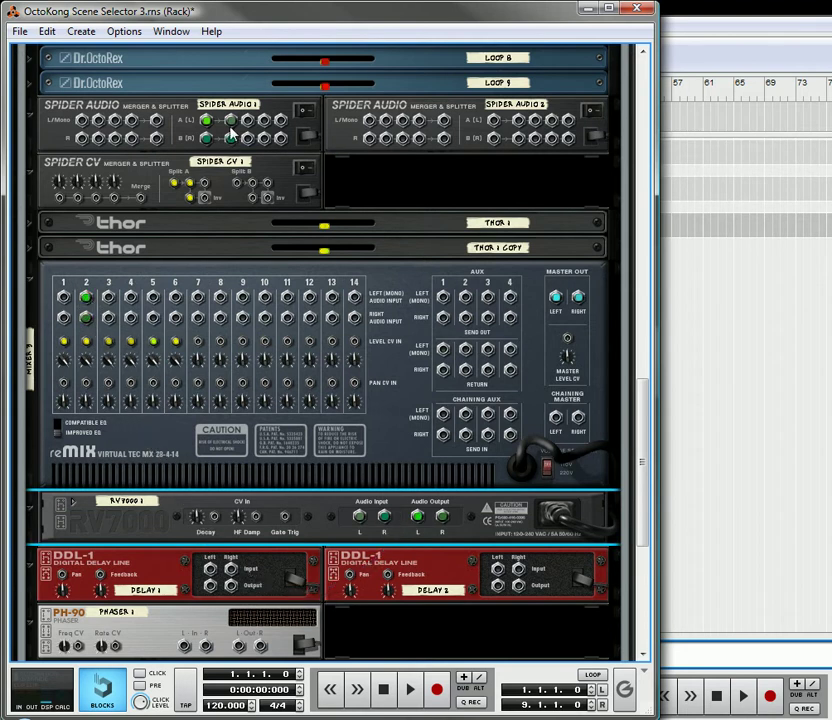
left_click_drag(231, 120, 65, 300)
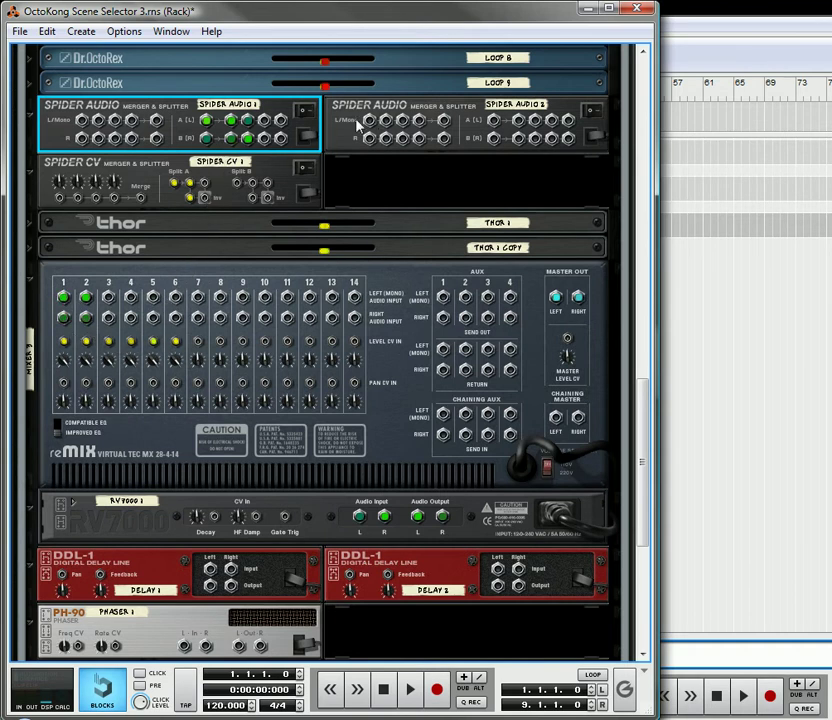
Chain Spider Audio 1 into Spider Audio 2 and route a DDL-1 delay into mixer channel 3.
left_click_drag(281, 121, 493, 121)
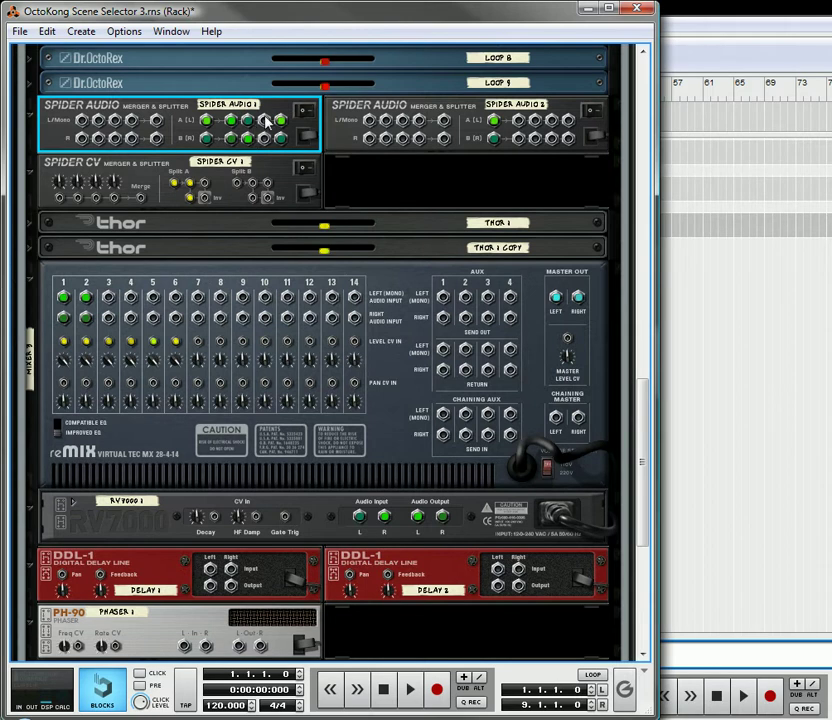
left_click_drag(266, 121, 229, 585)
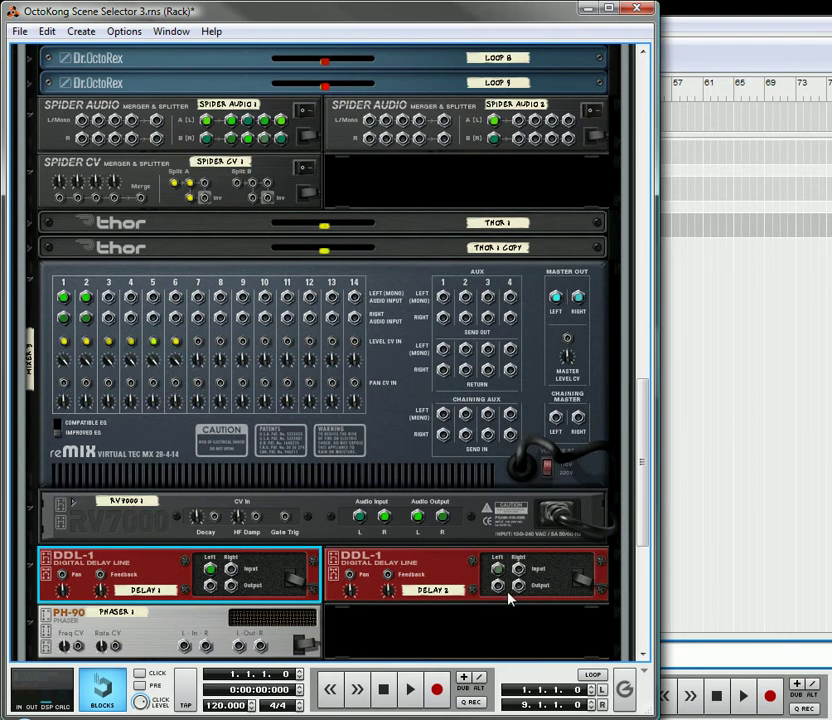
left_click_drag(498, 585, 118, 340)
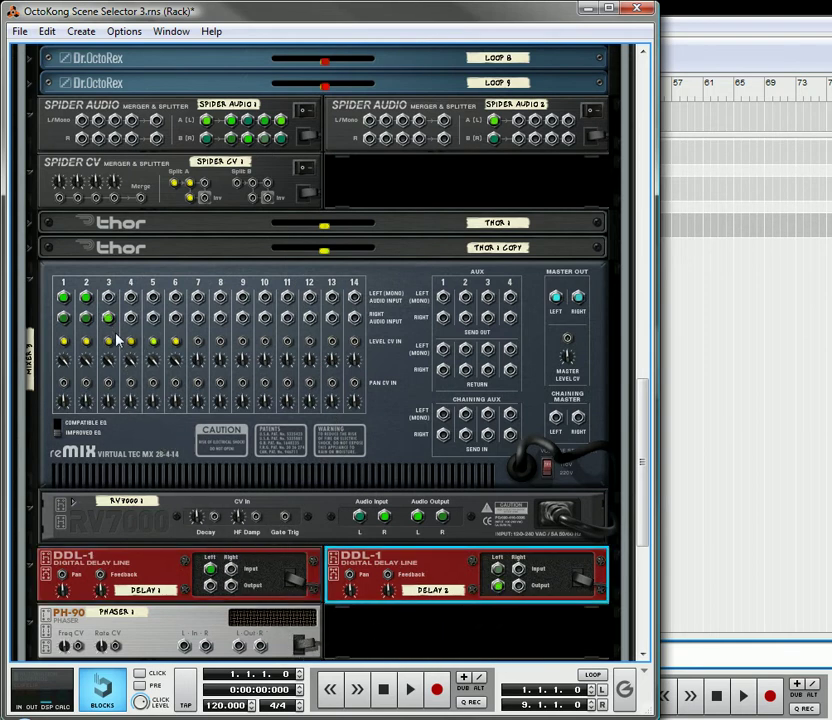
left_click_drag(107, 296, 245, 520)
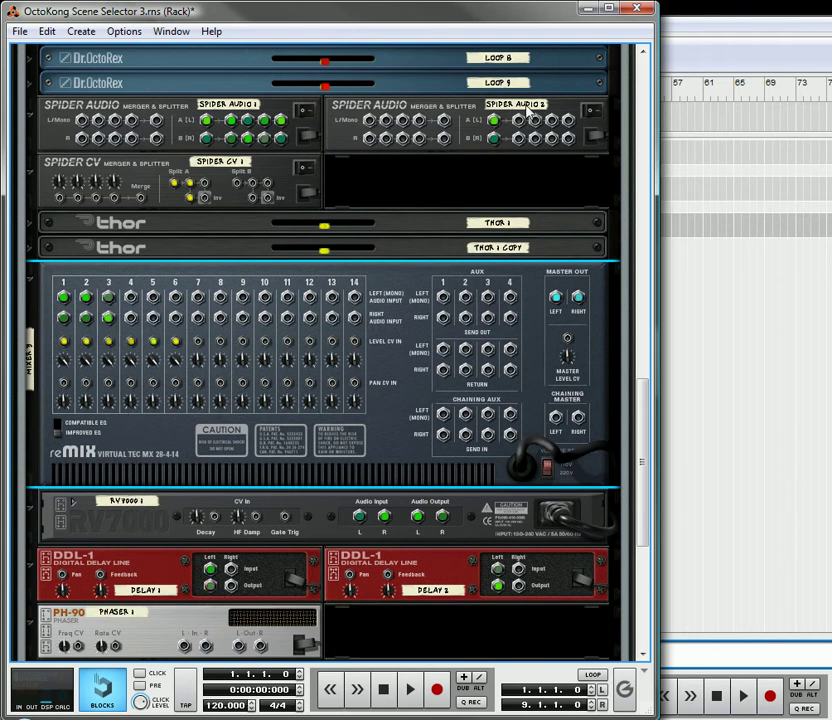
Patch split loop audio into the PH-90, Scream 4 and CF-101, with the phaser to mixer channel 4.
left_click_drag(519, 123, 187, 536)
left_click_drag(242, 535, 132, 181)
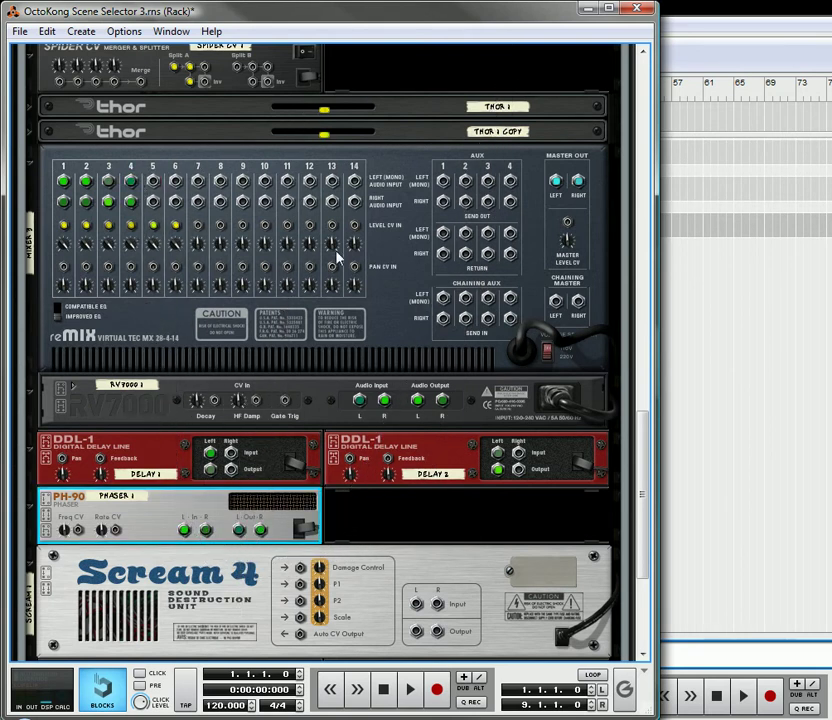
scroll(376, 232, "up", 3)
left_click_drag(537, 153, 153, 80)
scroll(203, 198, "up", 4)
scroll(203, 198, "up", 2)
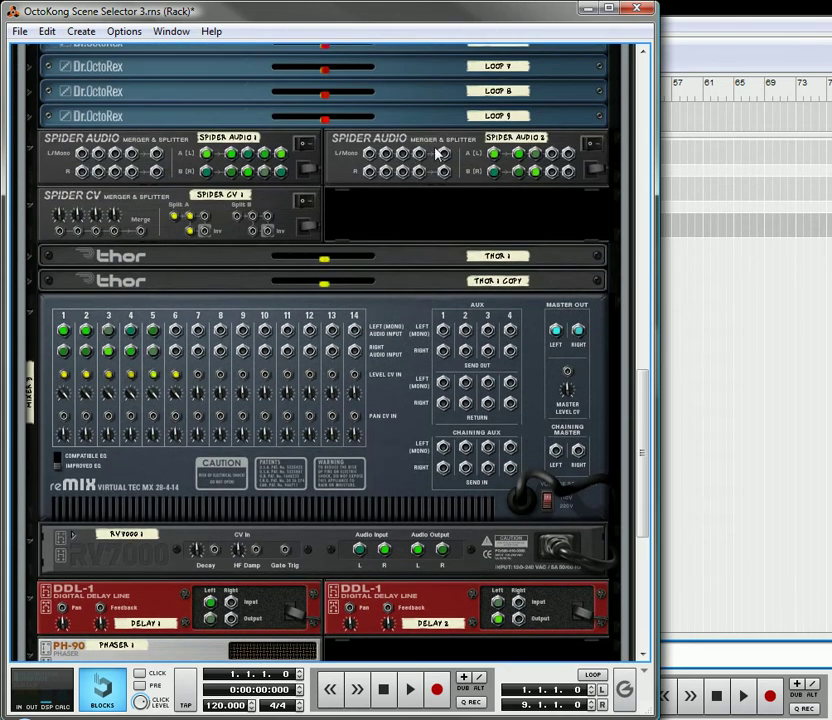
left_click_drag(557, 150, 180, 151)
Fold the CF-101, Scream 4, PH-90, both DDL-1s and RV7000 into slim strips.
scroll(215, 355, "up", 5)
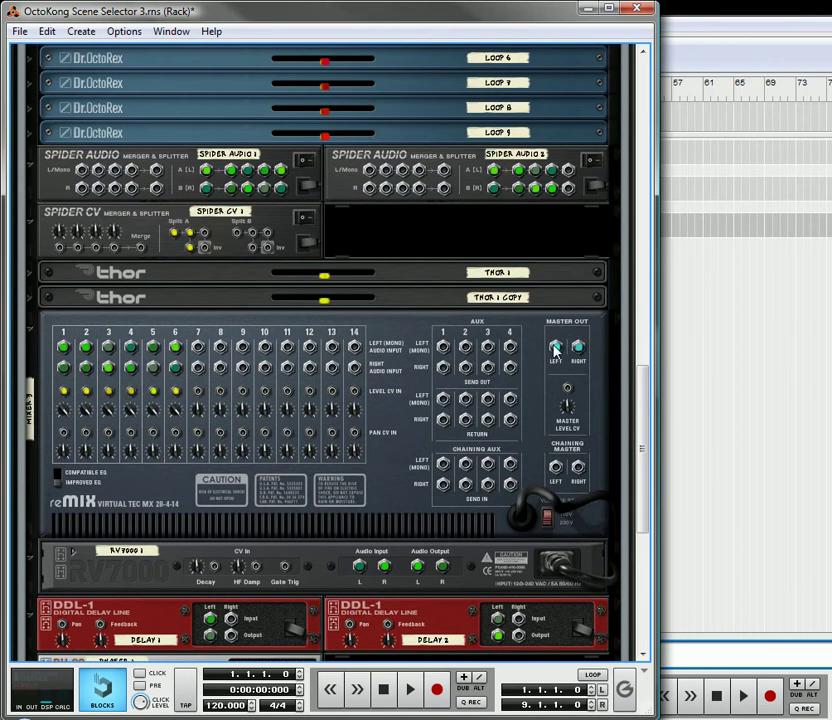
scroll(555, 348, "up", 12)
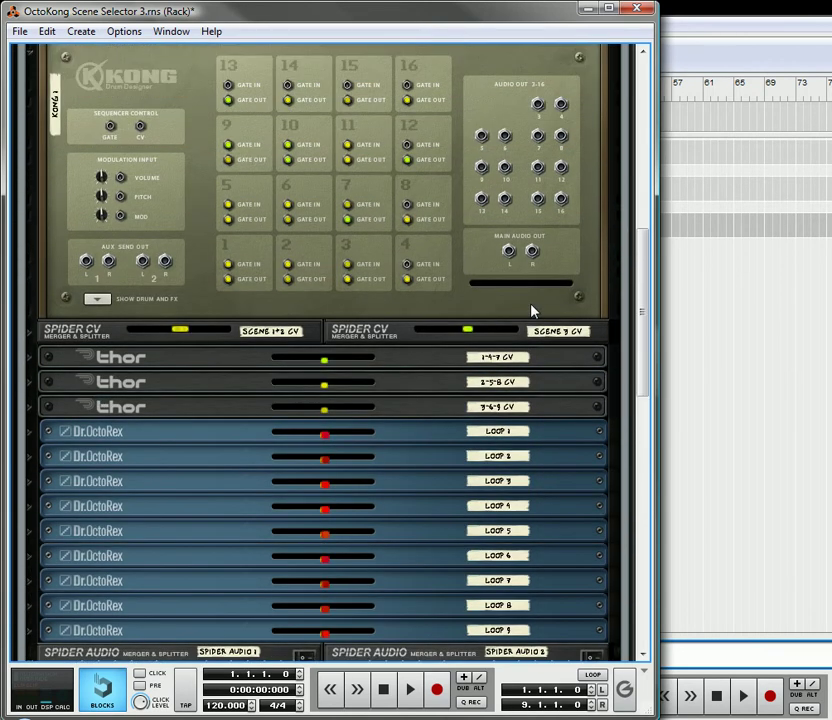
scroll(533, 312, "up", 1)
scroll(409, 236, "down", 10)
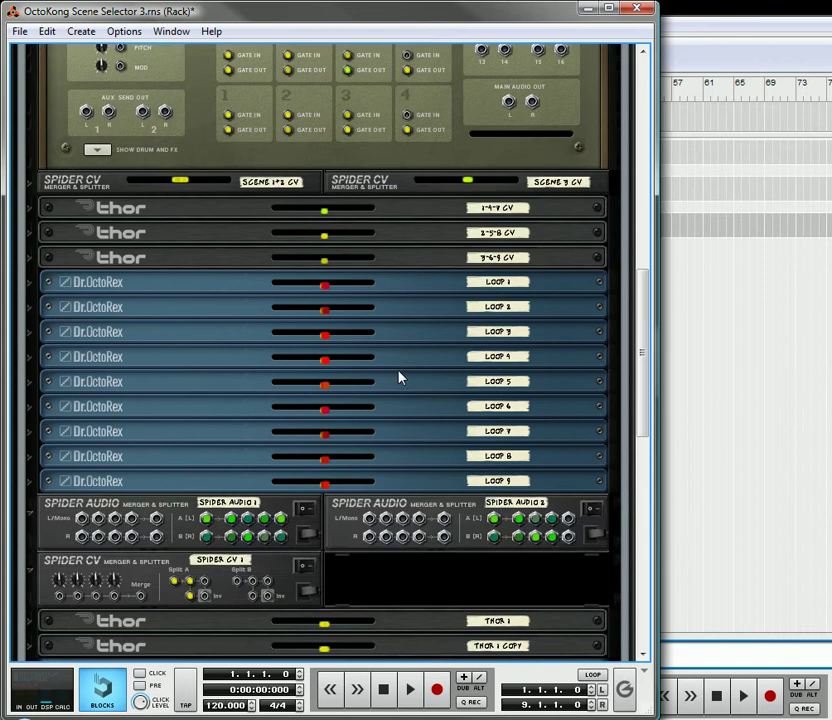
scroll(153, 384, "down", 7)
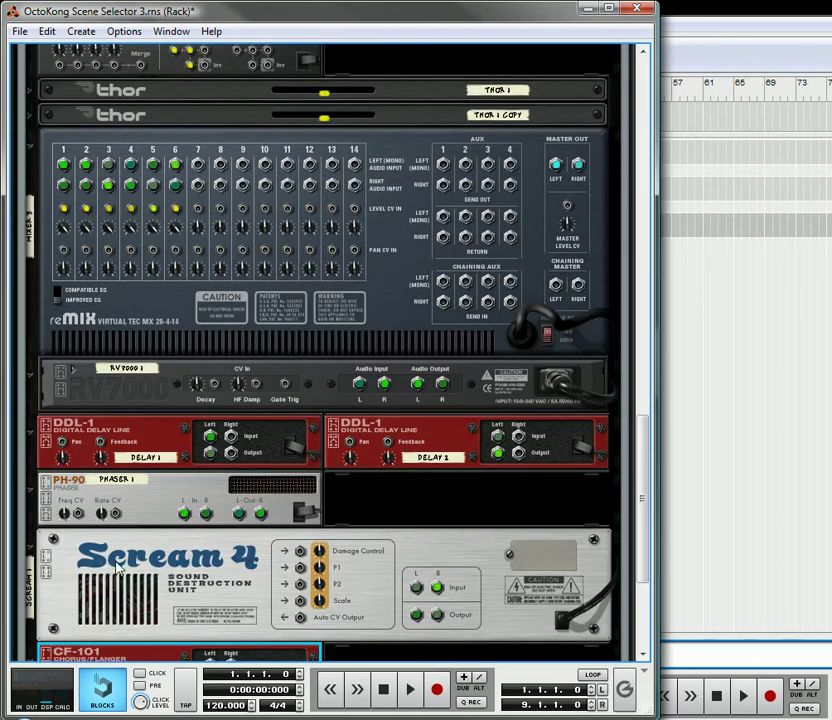
scroll(73, 558, "down", 2)
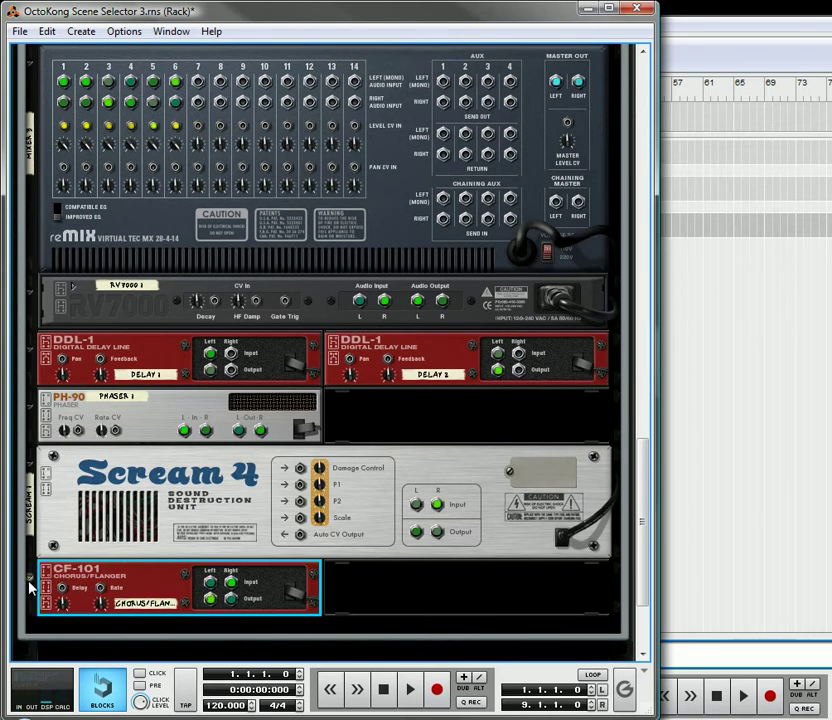
left_click(30, 570)
left_click(30, 456)
left_click(30, 397)
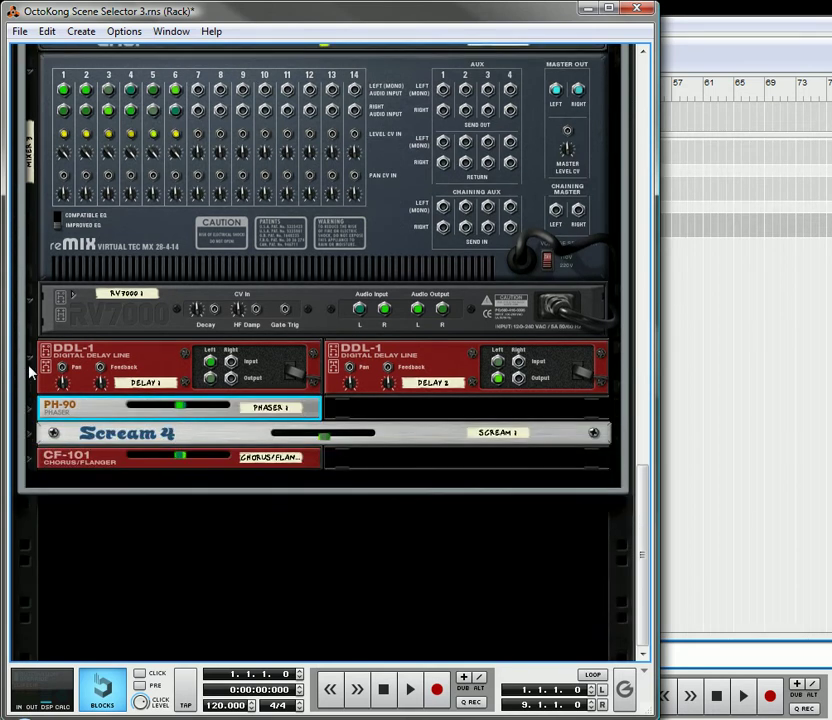
left_click(30, 355)
left_click(32, 334)
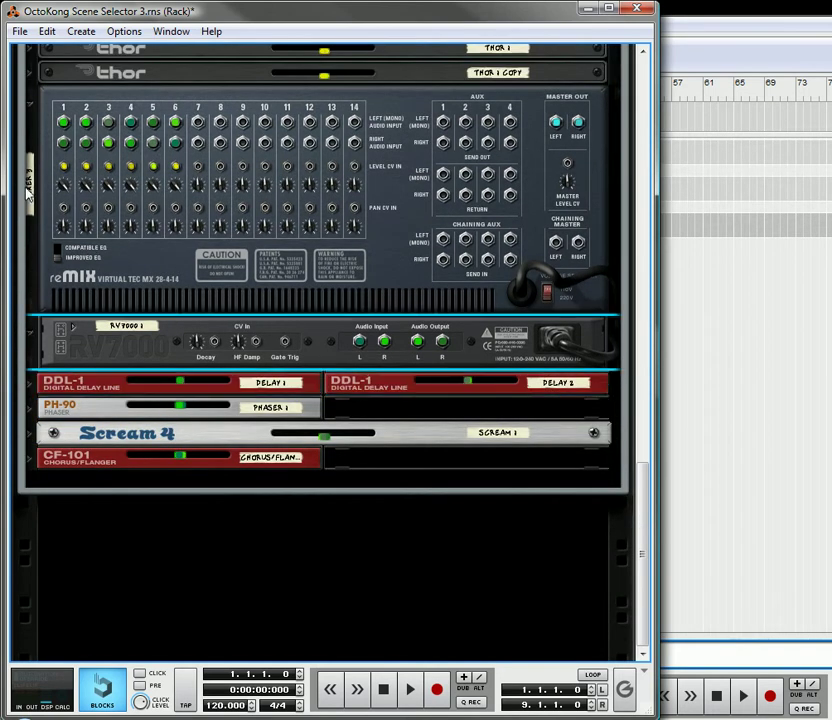
left_click(36, 340)
Flip to the front panels, fold both Spider Audio units and the Spider CV, and select the mixer.
key("Tab")
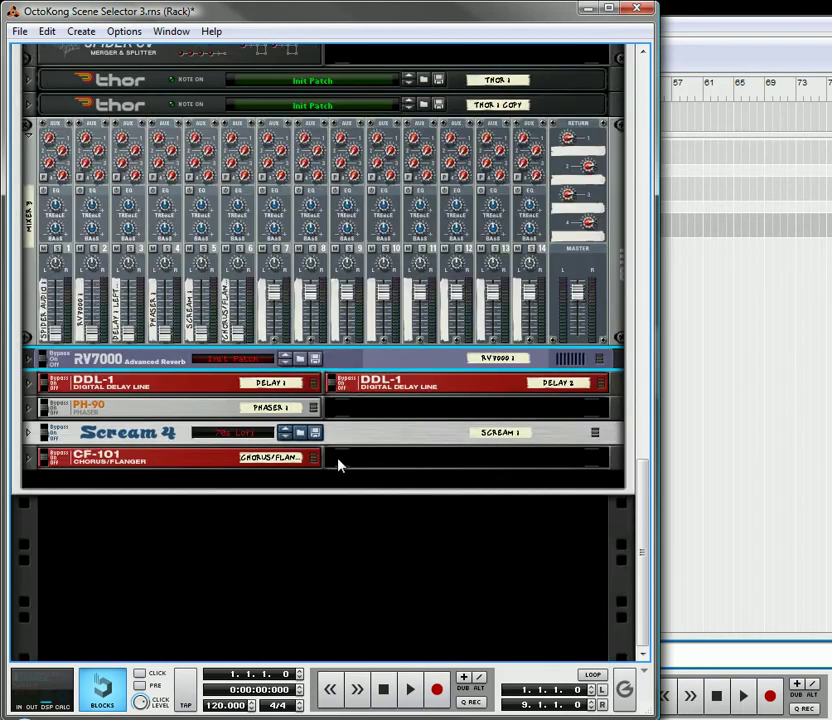
scroll(338, 464, "up", 5)
scroll(133, 316, "up", 1)
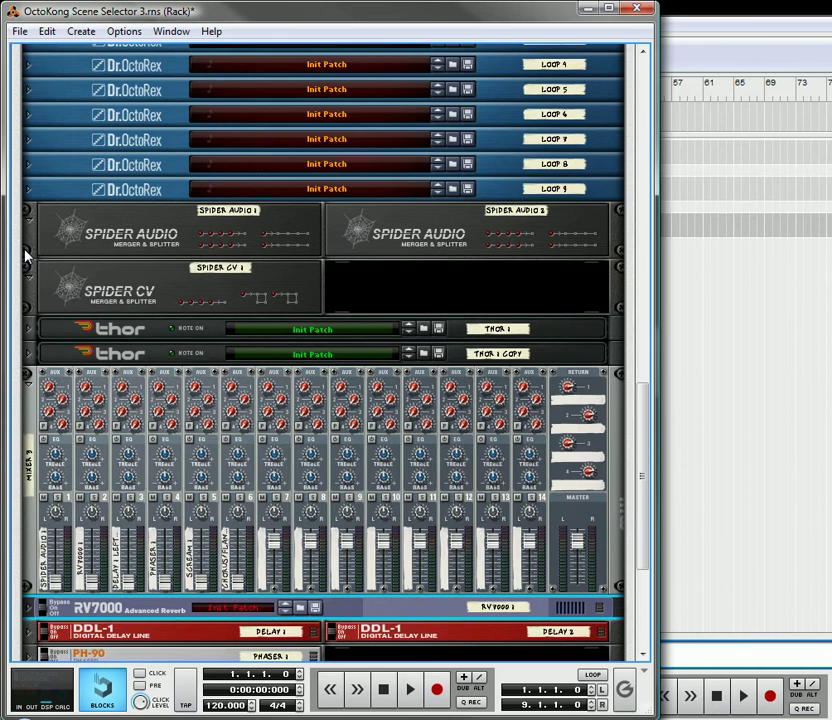
left_click(33, 226)
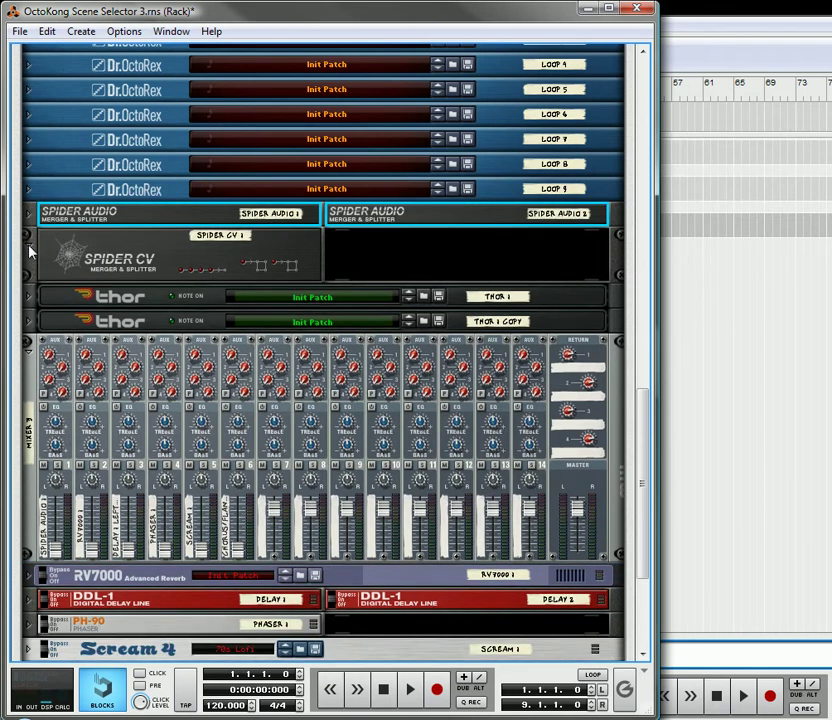
left_click(30, 252)
scroll(32, 300, "up", 3)
left_click(30, 462)
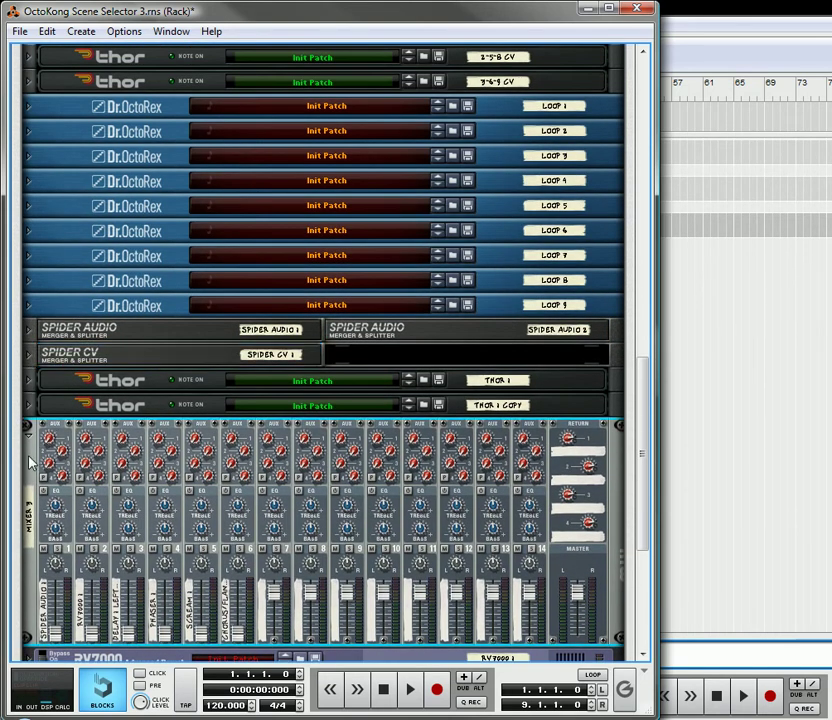
Drag the 14-channel mixer up to sit directly below the Kong Drum Designer.
left_click_drag(30, 462, 45, 262)
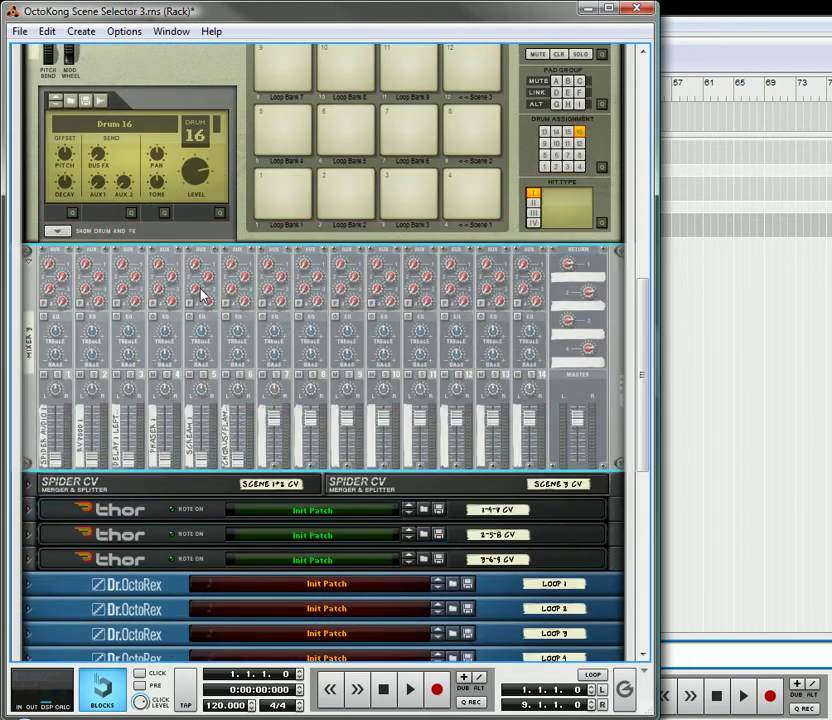
scroll(200, 295, "up", 5)
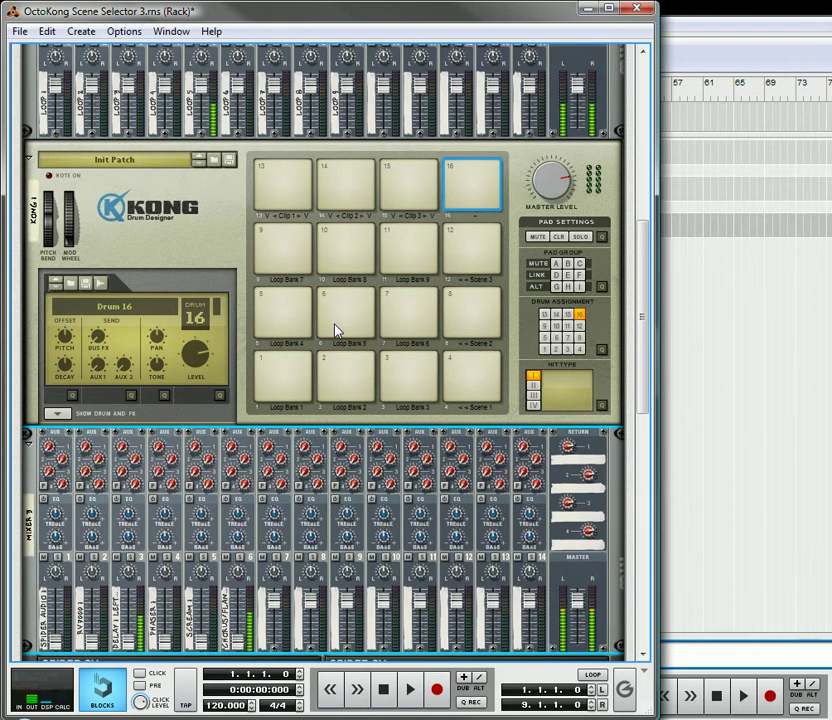
Unfold the 3-6-9, 2-5-8 and 1-4-7 CV Thors to full panels.
scroll(344, 505, "down", 3)
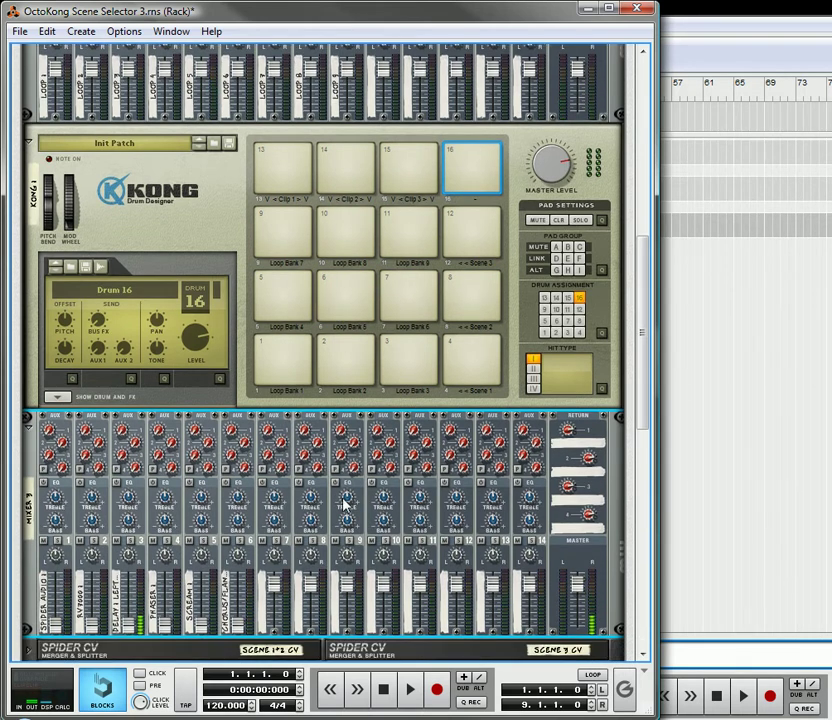
scroll(344, 495, "down", 2)
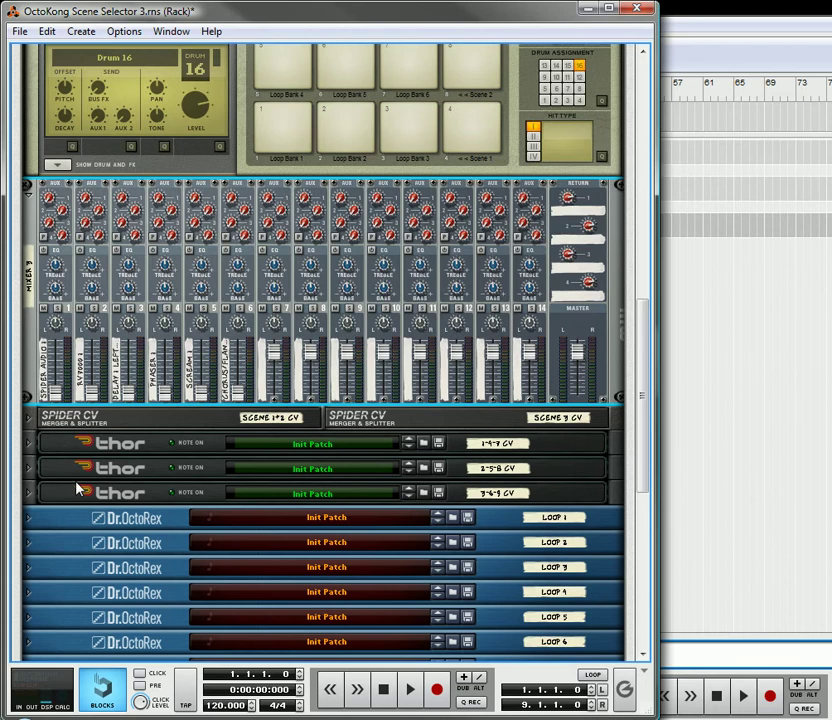
left_click(29, 493)
left_click(30, 459)
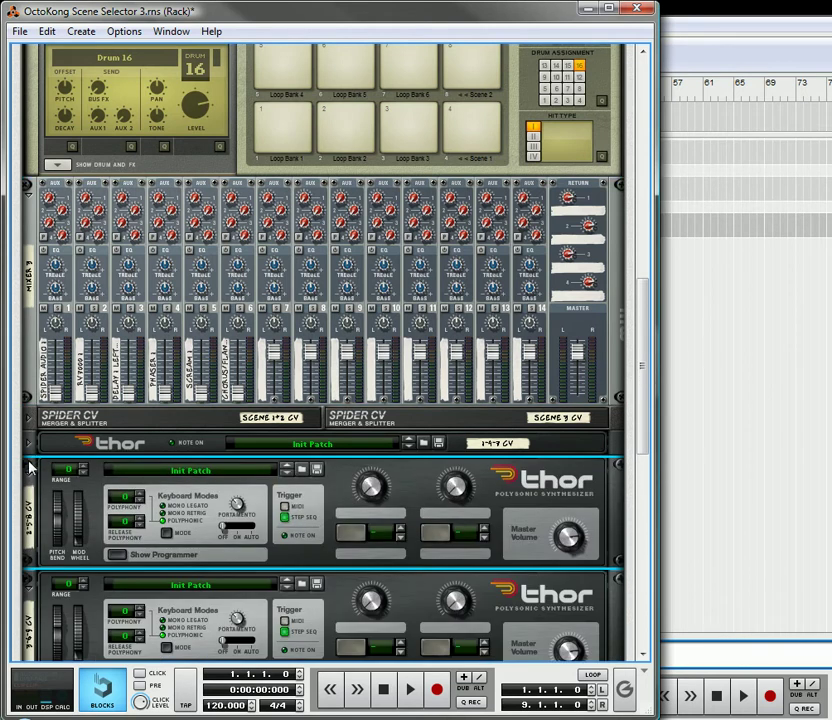
left_click(28, 442)
scroll(290, 507, "down", 5)
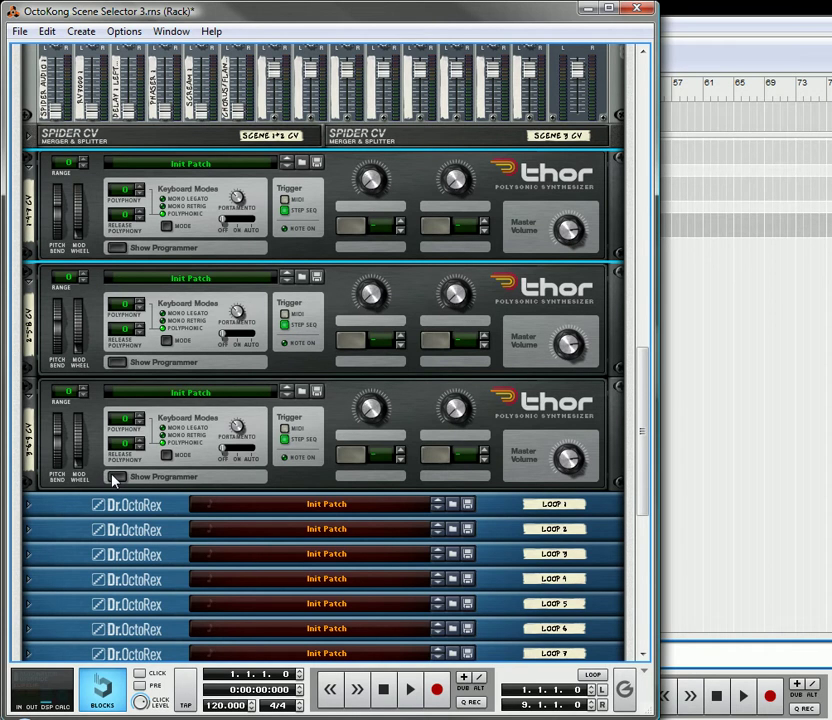
Fold the three CV Thors back down and unfold Thor 1 Copy and Thor 1.
left_click(33, 399)
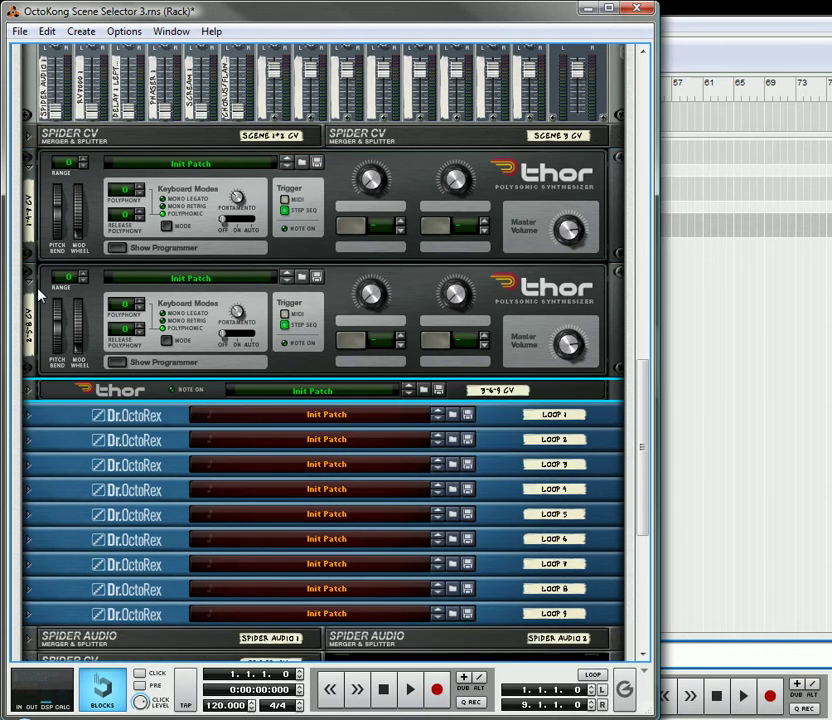
left_click(30, 290)
left_click(28, 163)
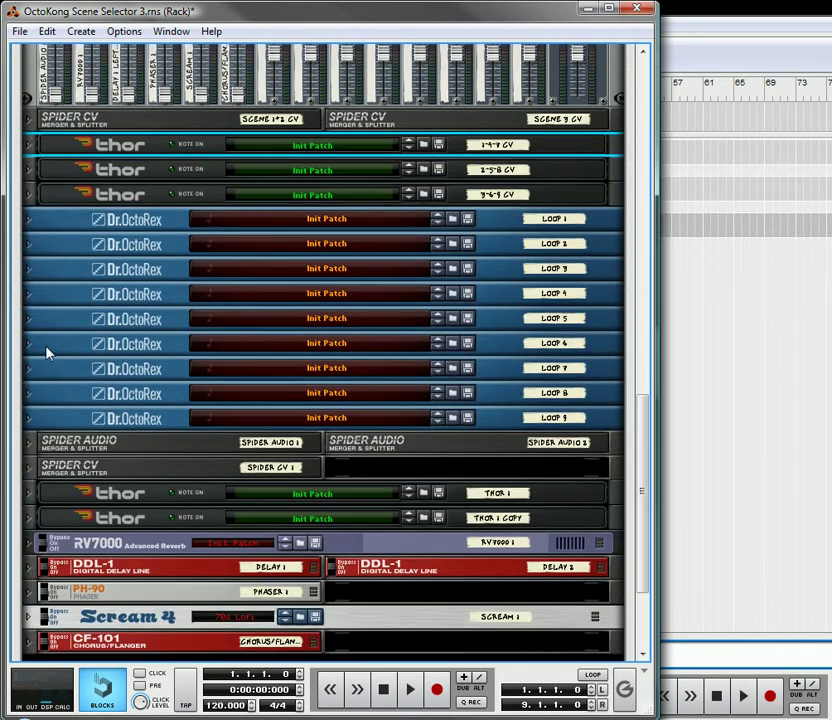
left_click(32, 450)
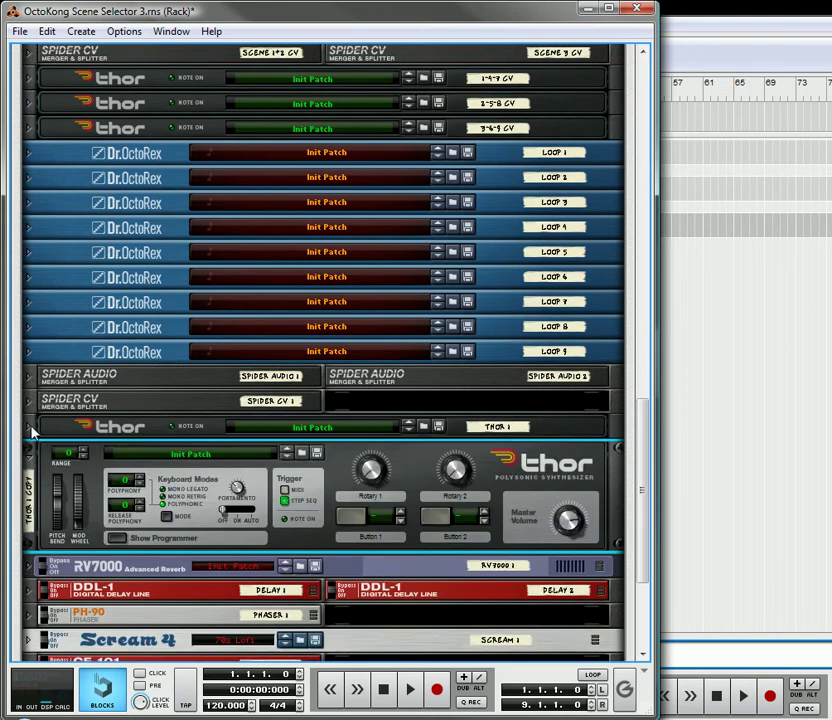
left_click(31, 428)
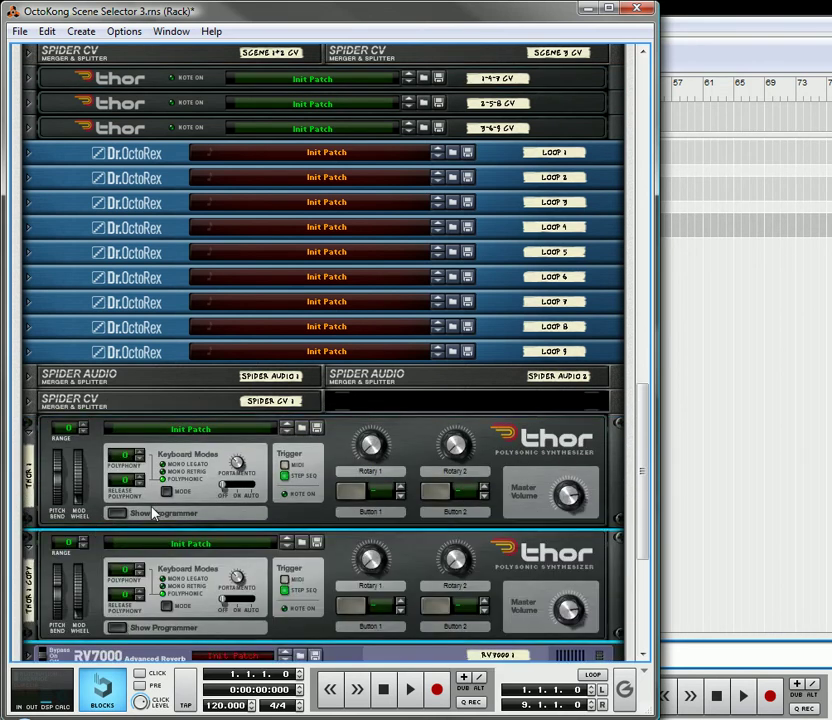
Show Thor 1 and Thor 1 Copy programmers to inspect their sequencers, then hide Thor 1 Copy's.
left_click(116, 518)
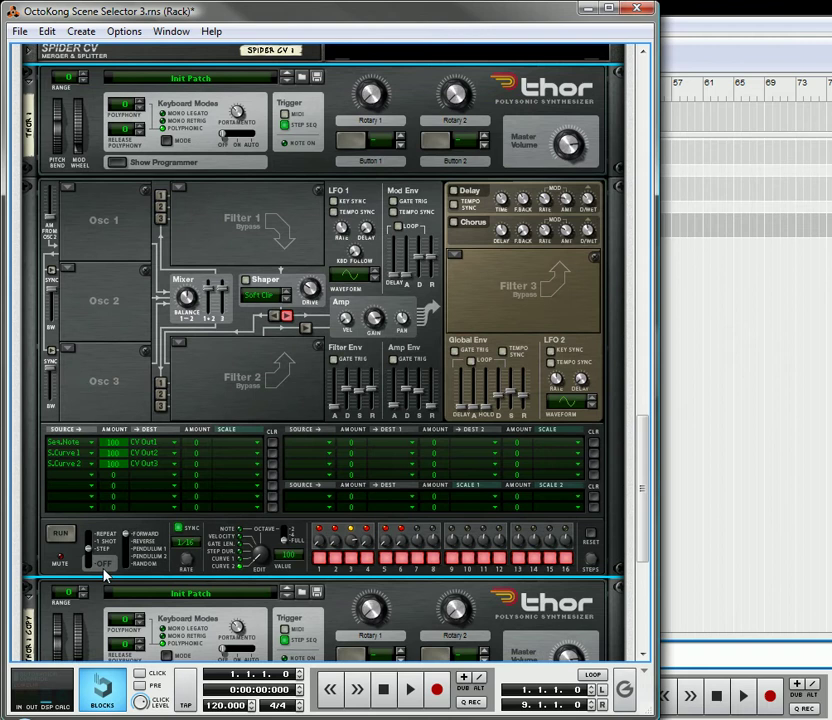
scroll(110, 560, "down", 5)
left_click(116, 516)
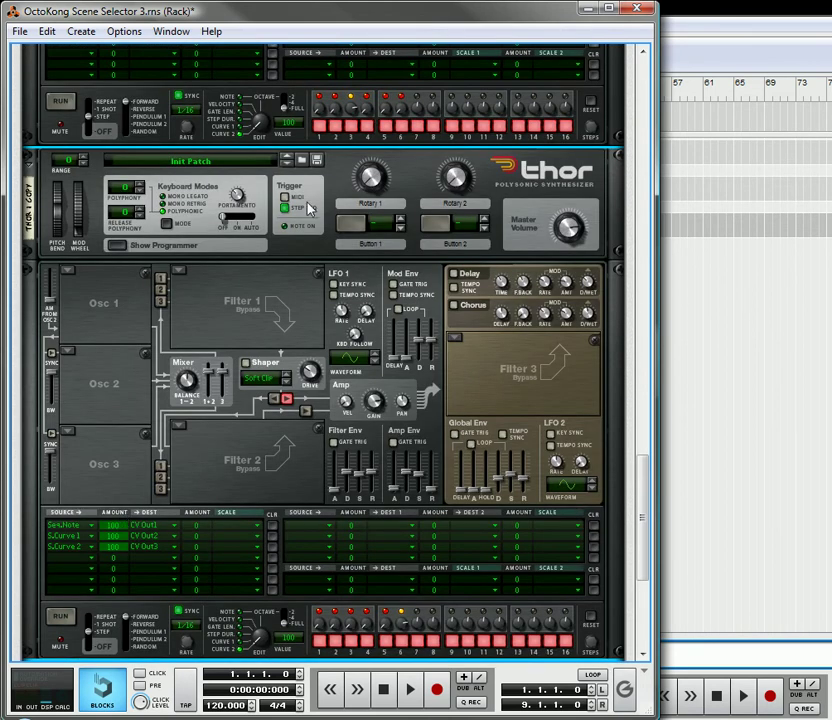
scroll(375, 210, "up", 2)
scroll(386, 490, "down", 6)
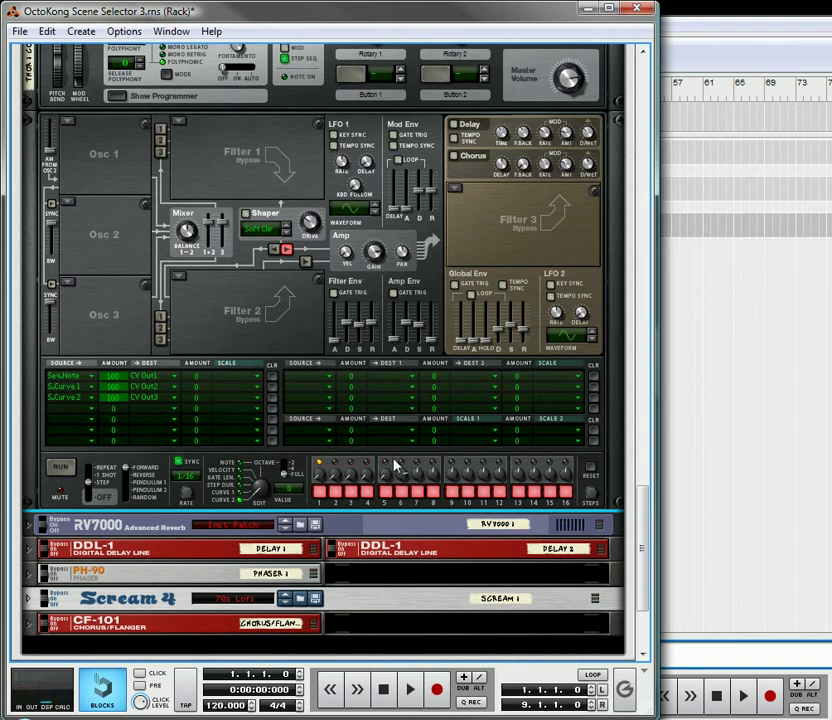
scroll(365, 543, "up", 5)
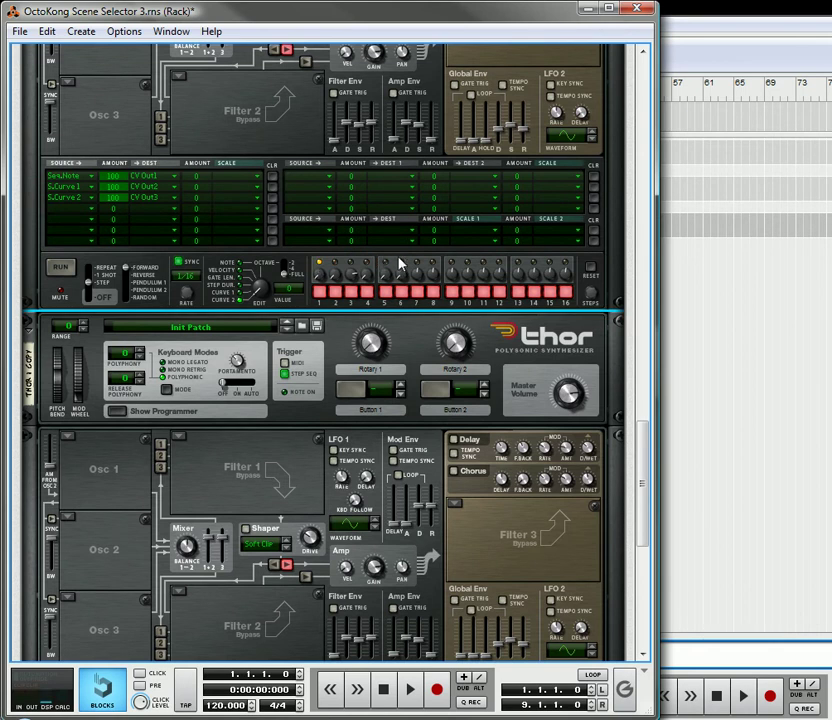
scroll(352, 393, "up", 2)
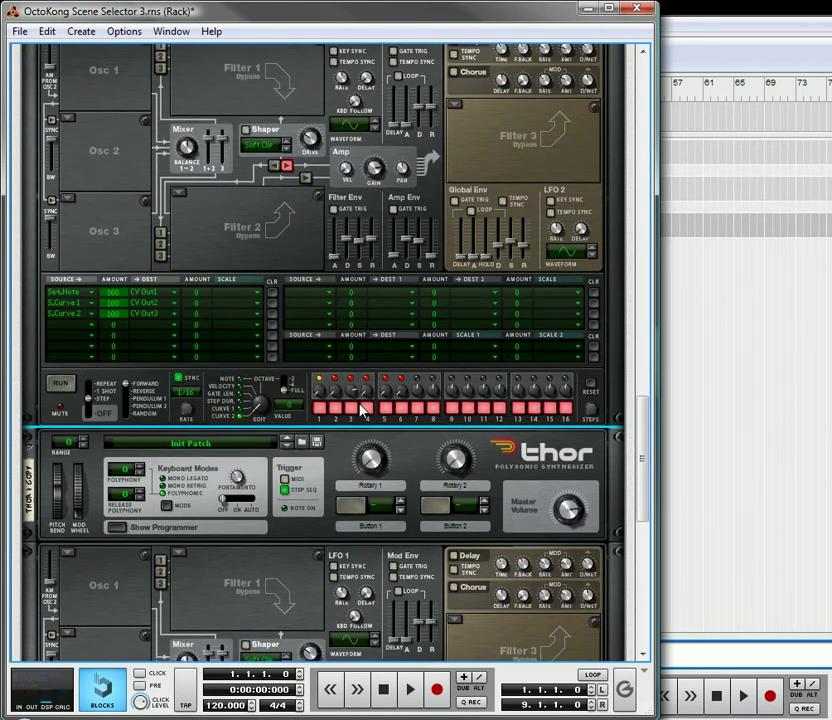
scroll(312, 442, "down", 5)
scroll(338, 512, "down", 1)
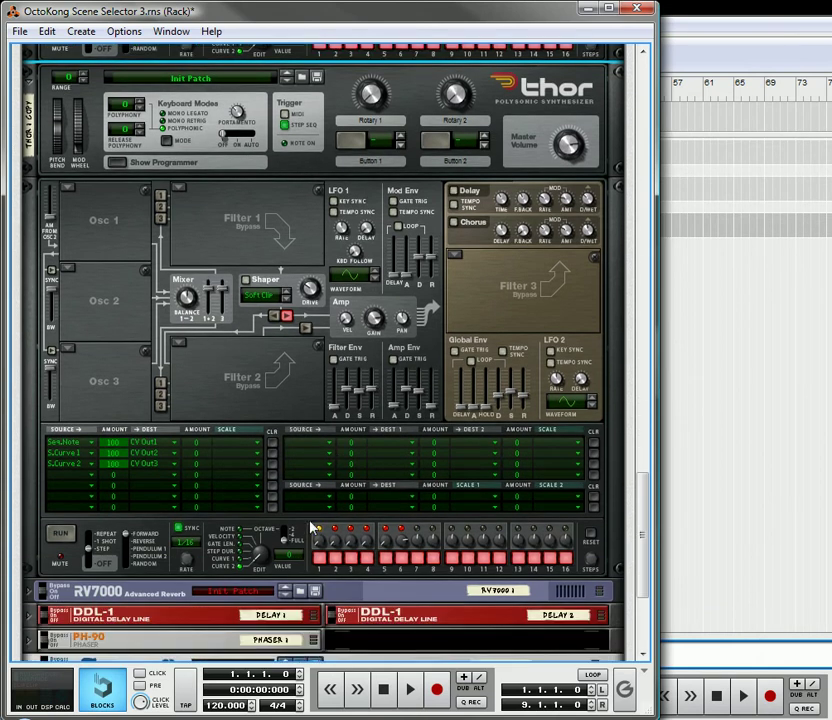
scroll(175, 510, "up", 3)
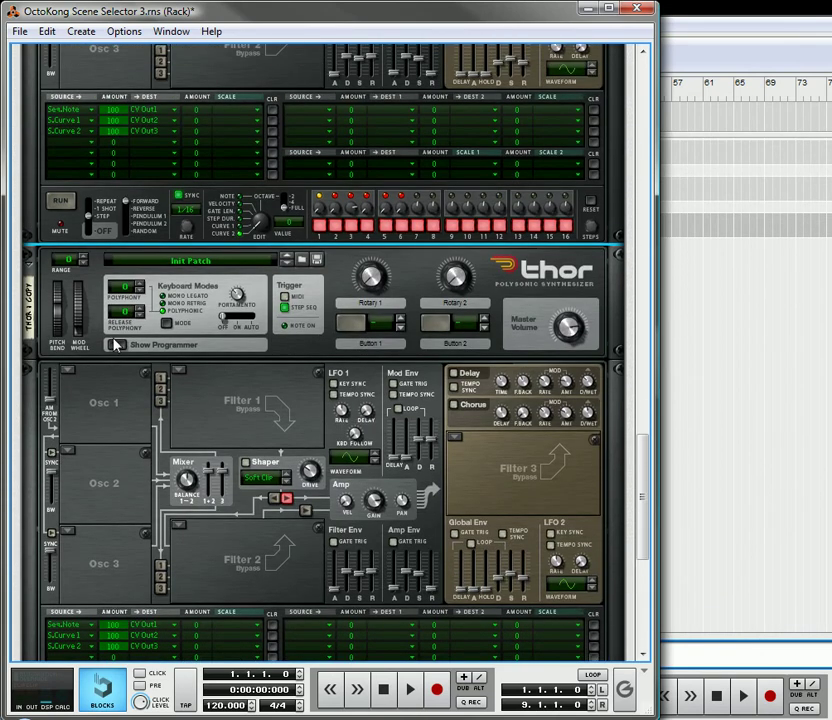
left_click(115, 344)
scroll(115, 344, "up", 5)
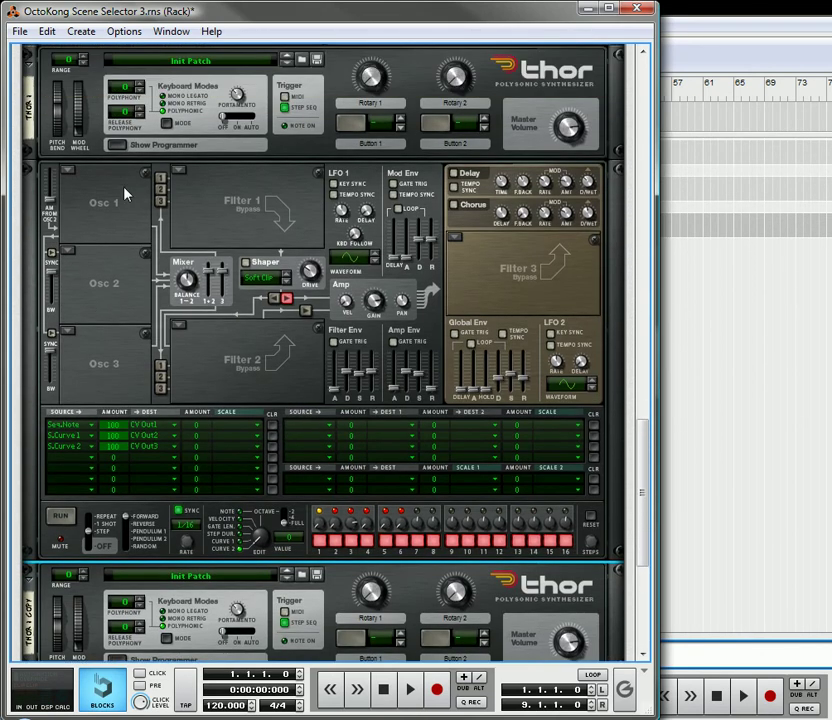
Hide Thor 1's programmer section.
left_click(125, 150)
scroll(107, 262, "up", 8)
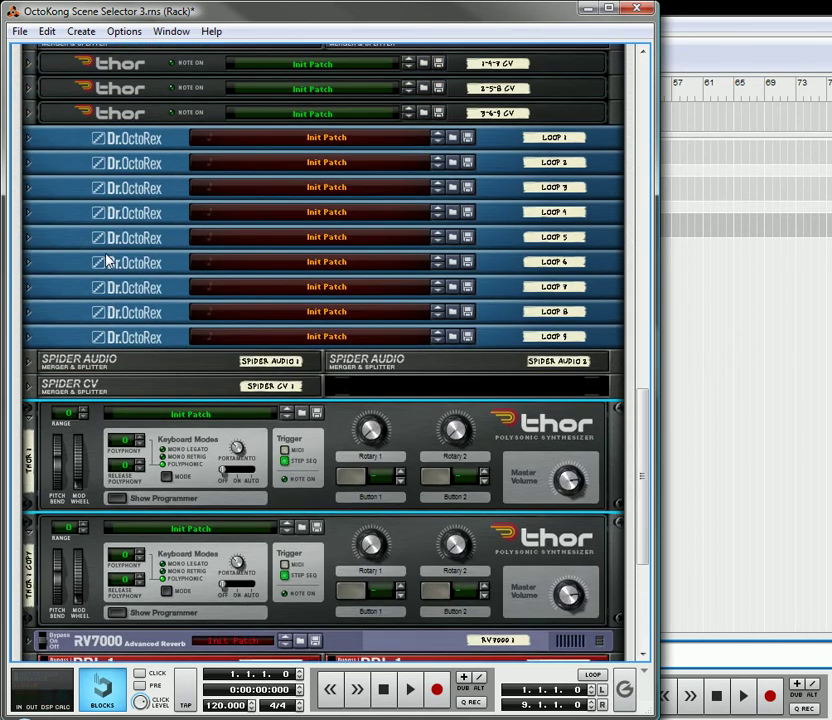
scroll(107, 262, "up", 5)
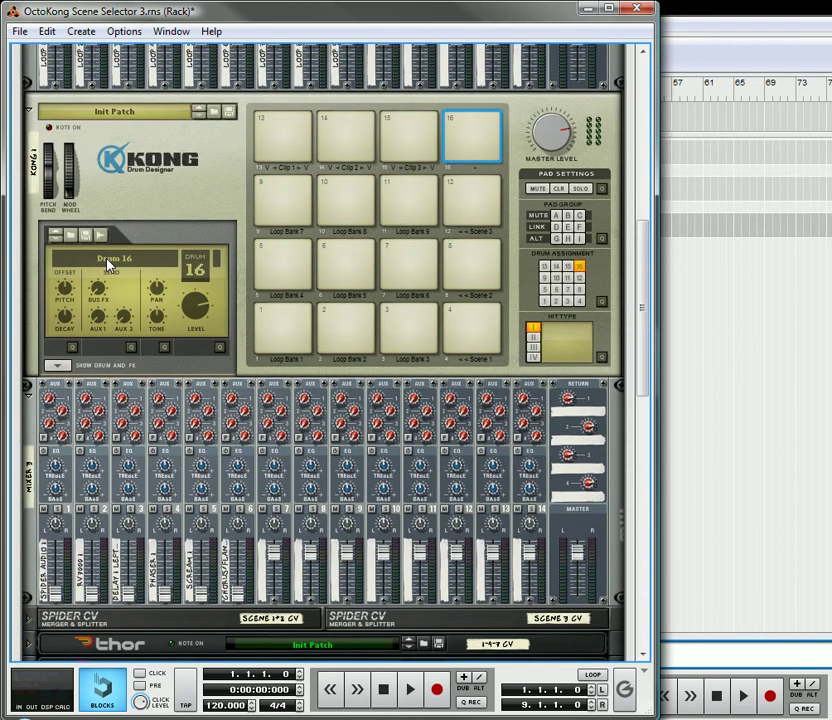
Select Kong pad 2 and trigger it, watching Loop Bank 2 reach the mixer meters.
left_click(346, 338)
scroll(153, 248, "up", 6)
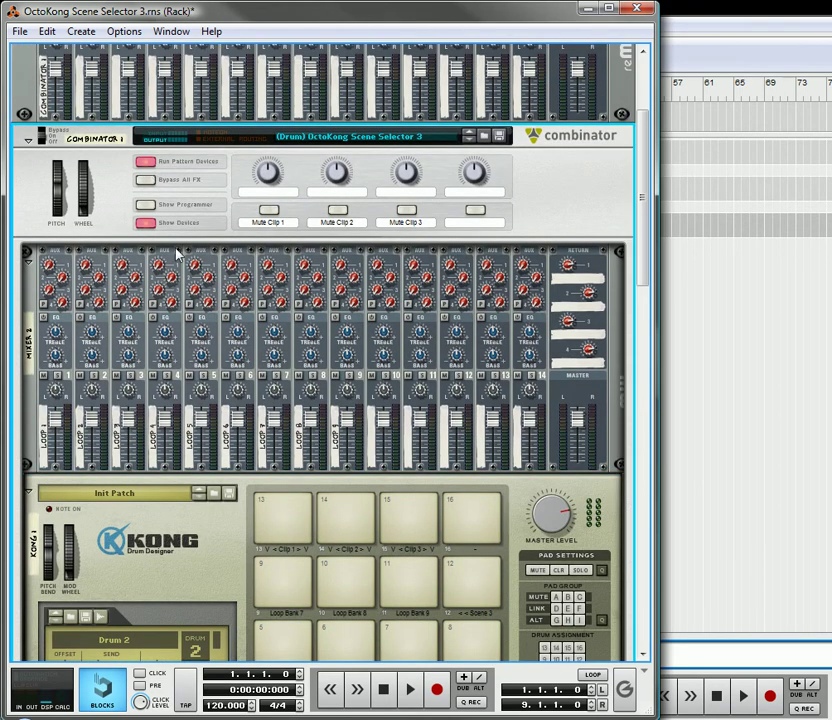
scroll(180, 254, "down", 8)
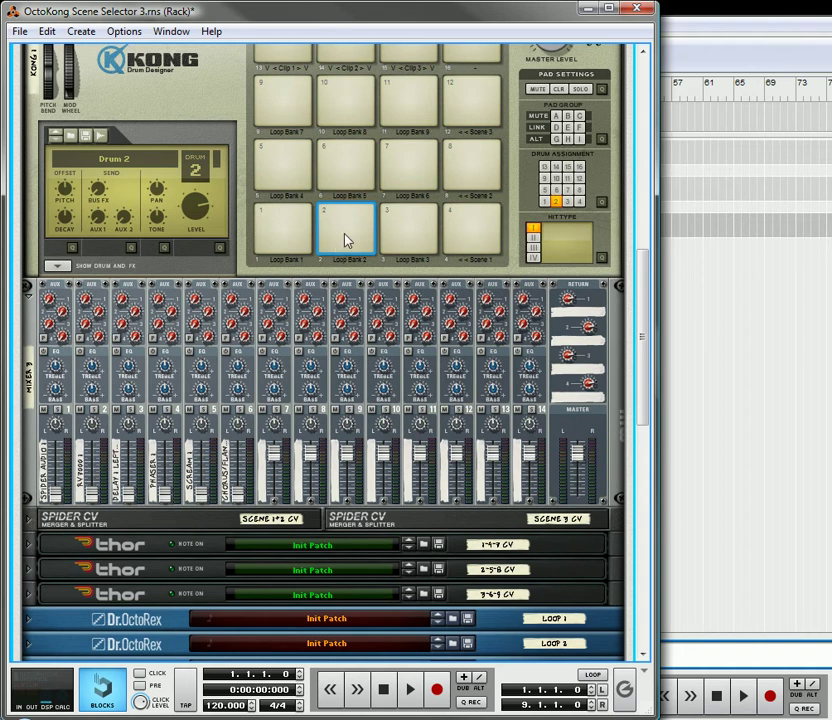
left_click(346, 240)
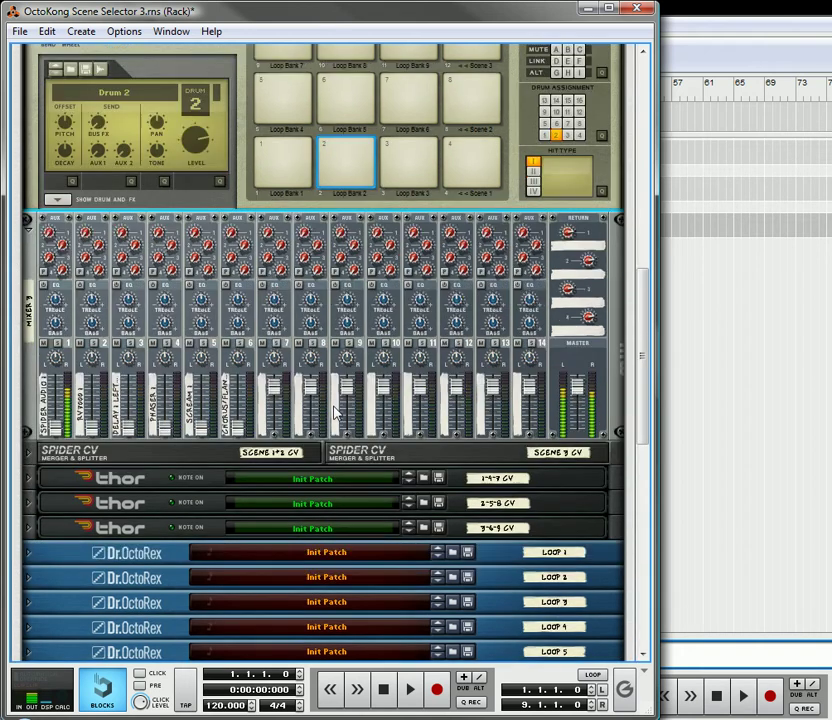
scroll(334, 413, "down", 3)
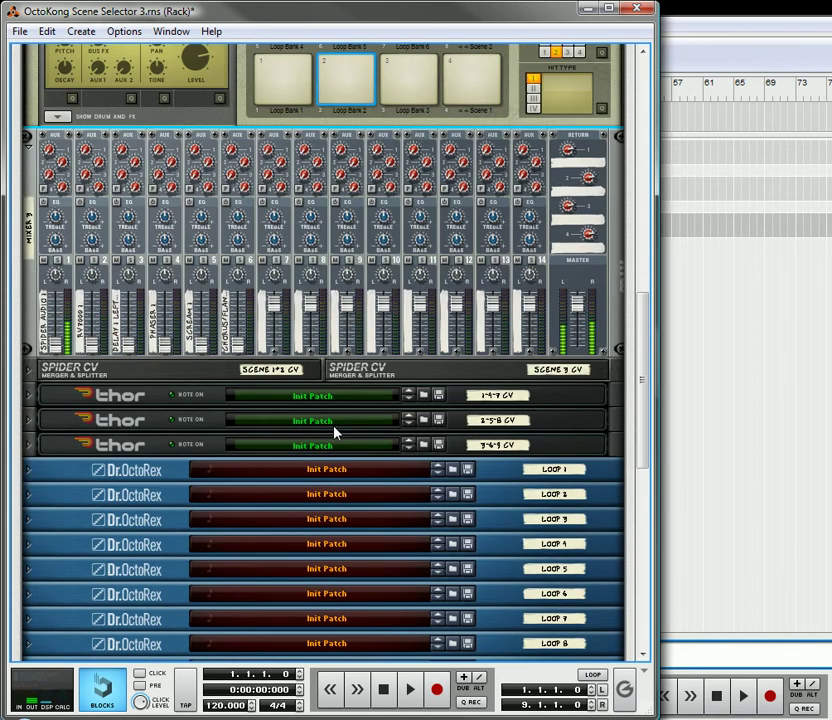
scroll(334, 432, "up", 10)
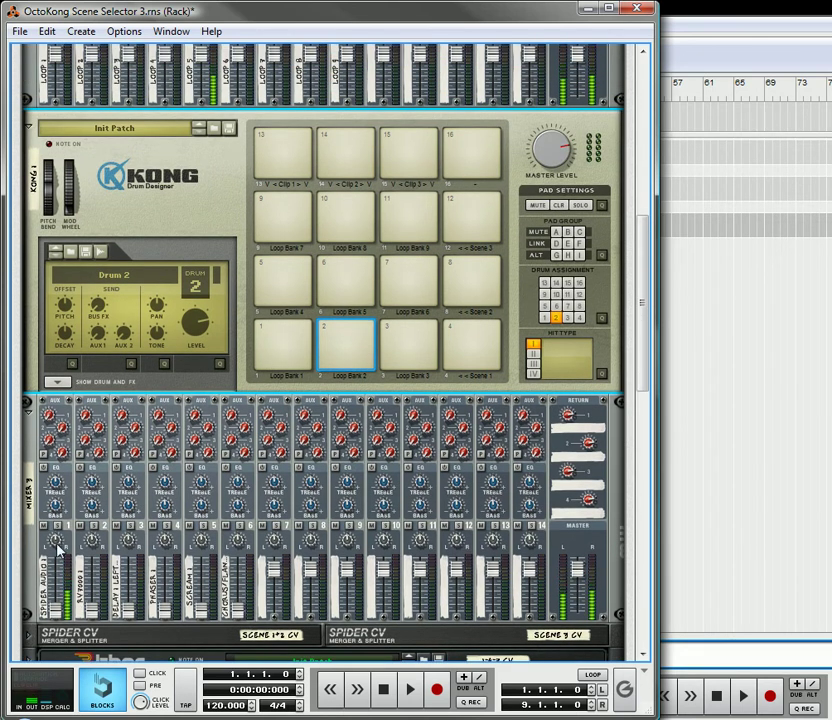
Select Kong pad 16 and trigger it twice while watching the effect channel meters.
left_click(472, 158)
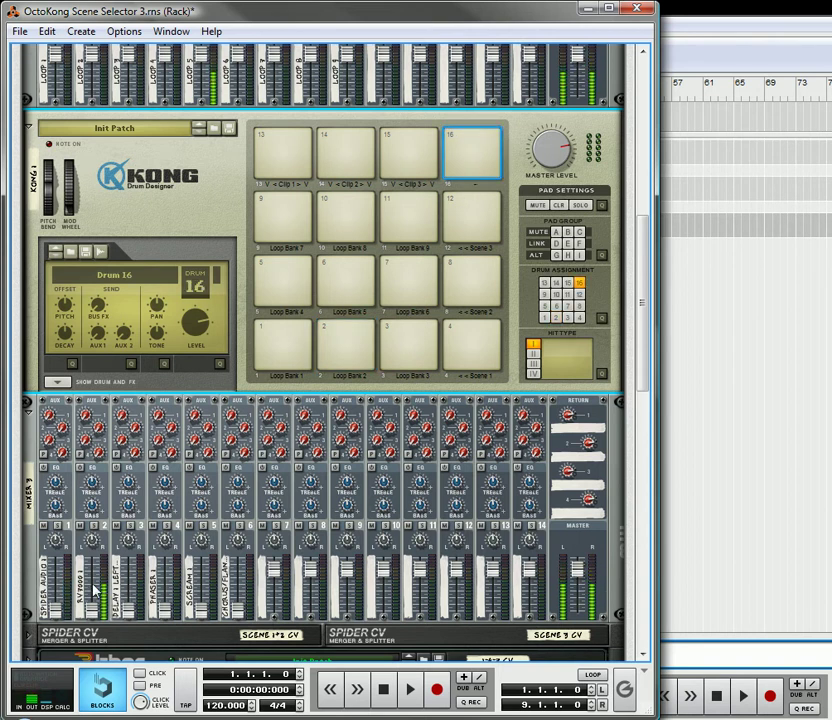
left_click(477, 165)
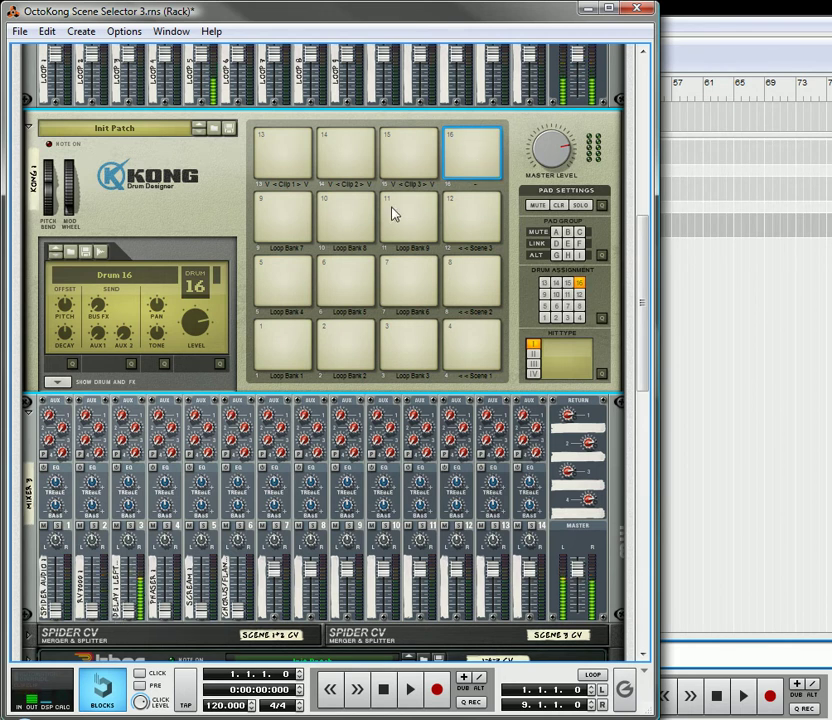
left_click(475, 160)
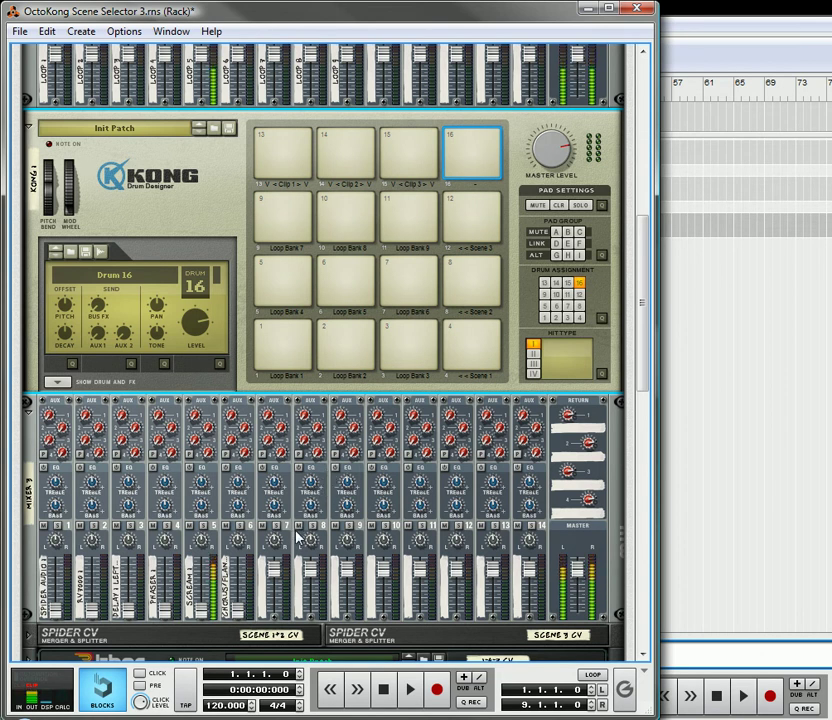
Unfold Scream 4, load the EasyFuzz patch, and fold it back up.
scroll(281, 530, "down", 3)
scroll(281, 530, "down", 20)
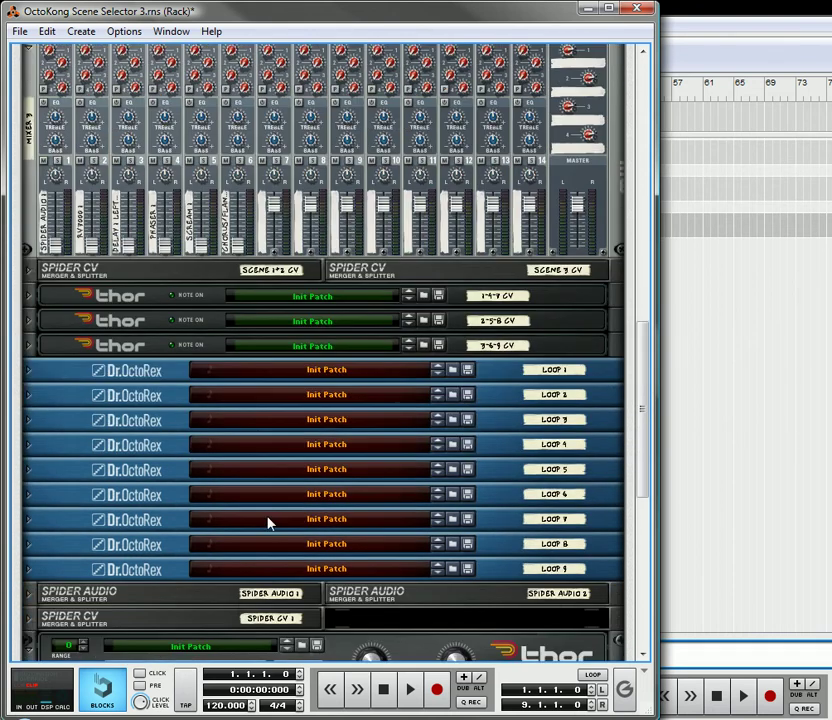
scroll(134, 518, "down", 3)
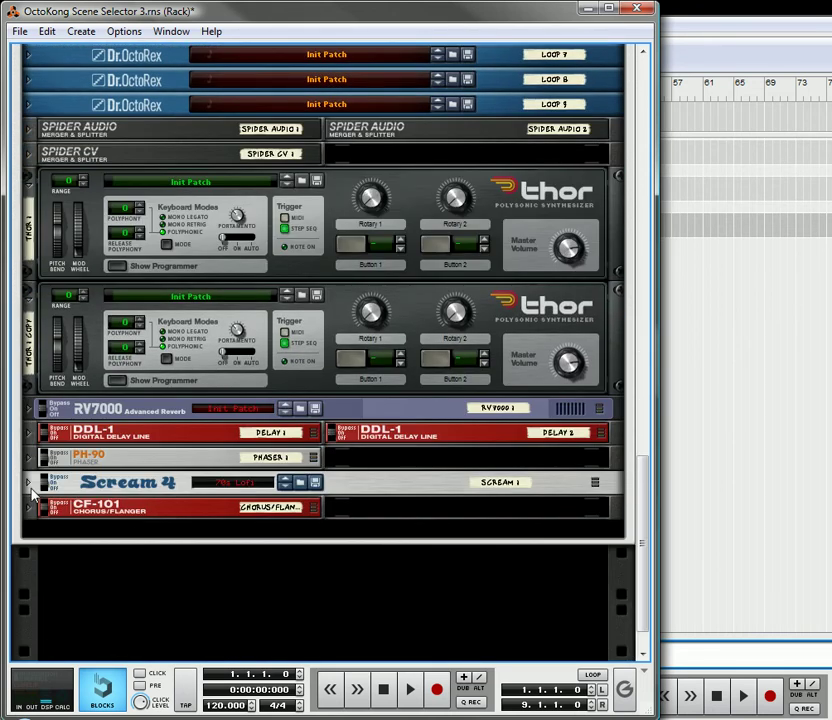
left_click(31, 492)
left_click(28, 482)
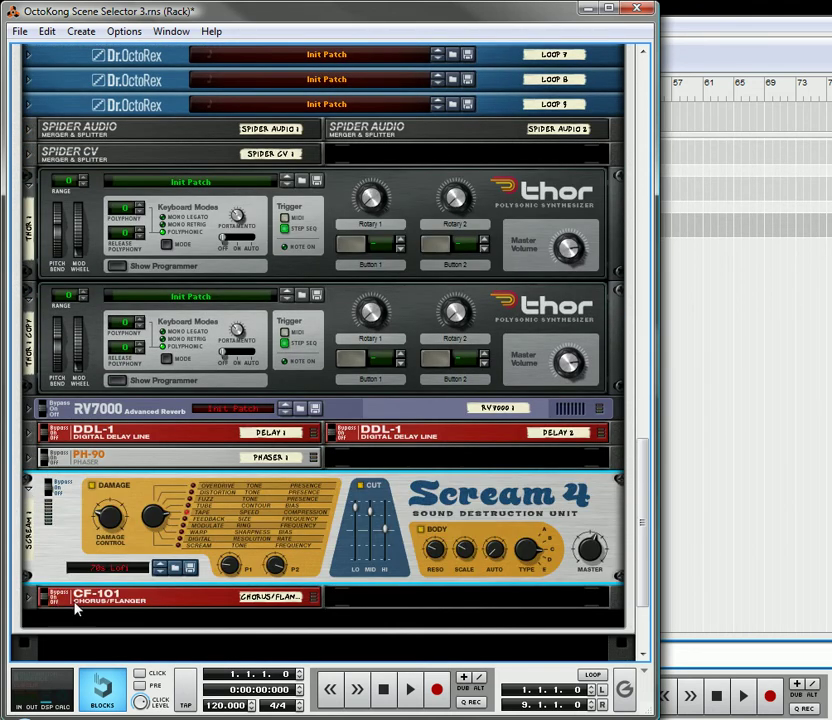
left_click(125, 569)
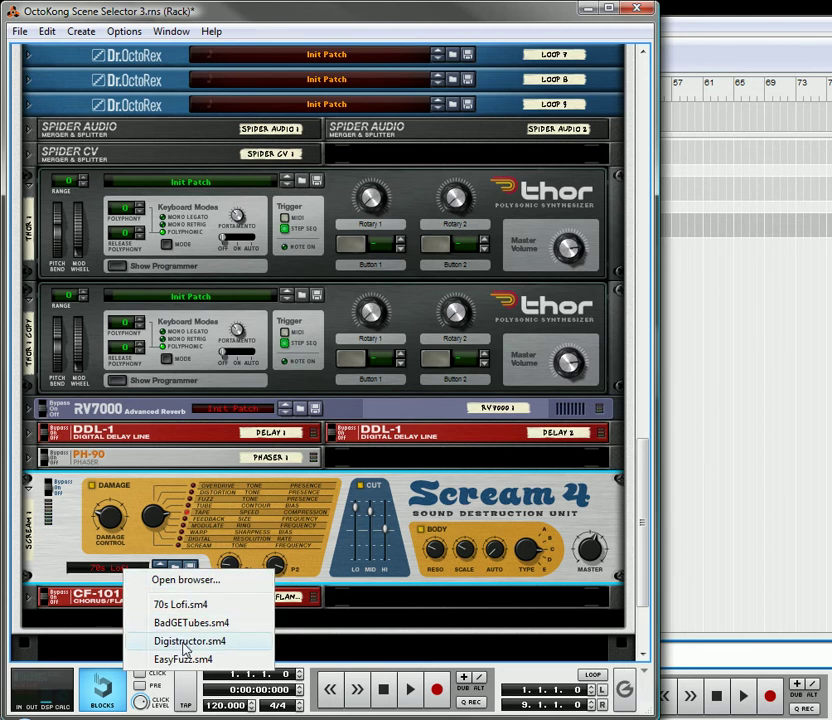
left_click(185, 660)
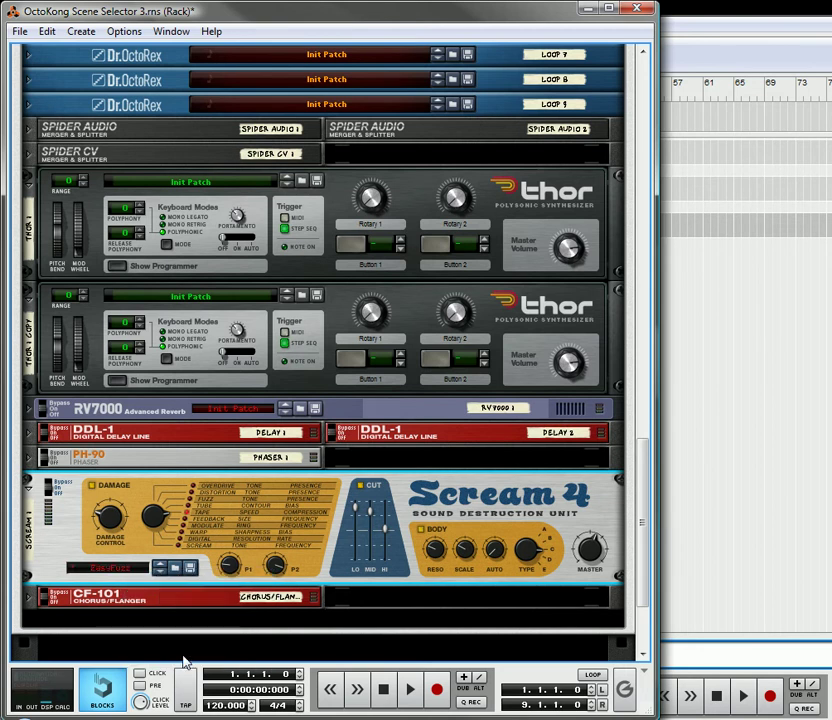
left_click(29, 488)
Unfold Scream 4 again and load the BadGETubes.sm4 patch.
scroll(427, 300, "up", 15)
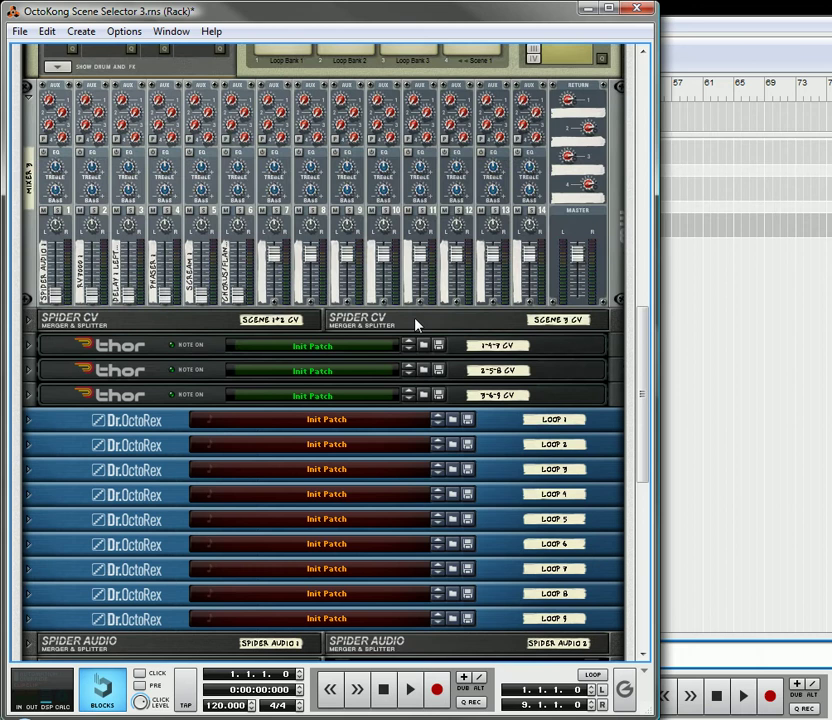
scroll(420, 323, "up", 8)
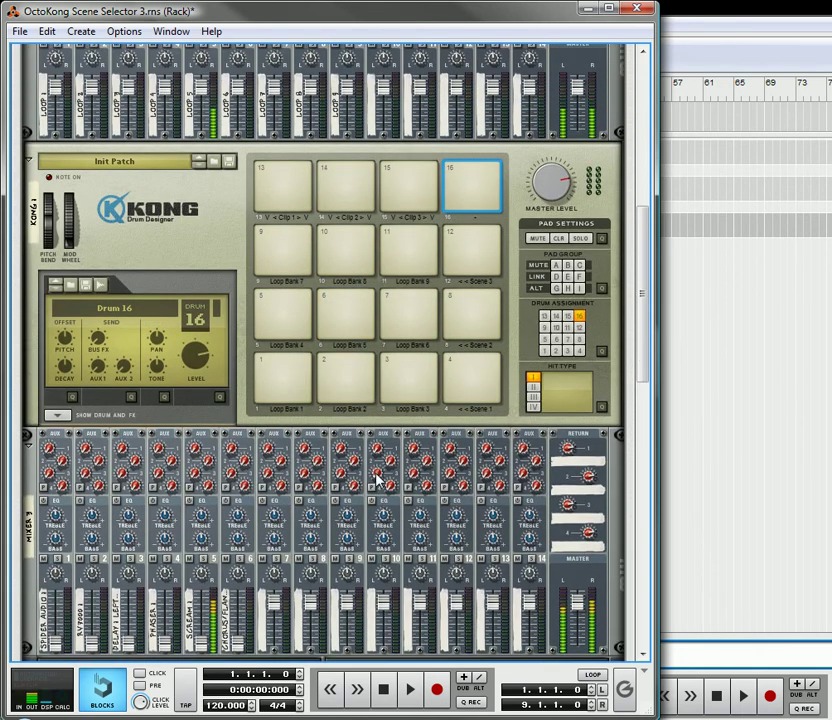
scroll(385, 446, "down", 15)
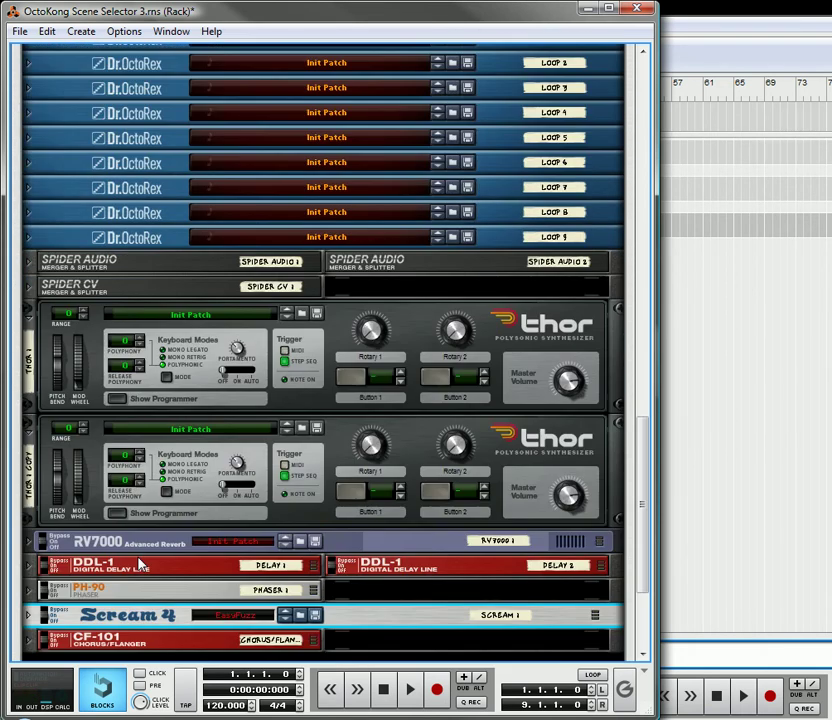
scroll(140, 565, "down", 3)
left_click(30, 537)
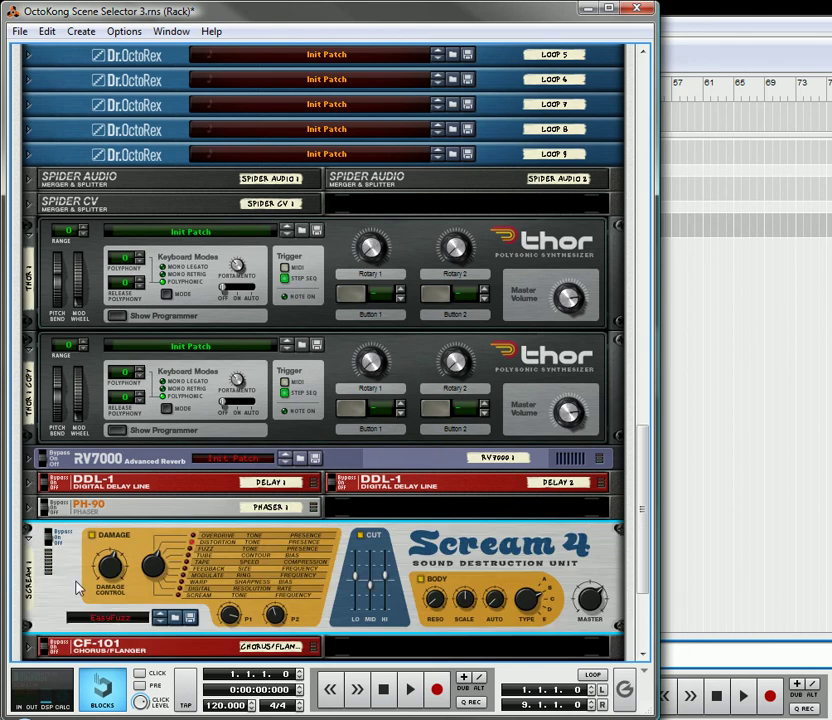
left_click(146, 619)
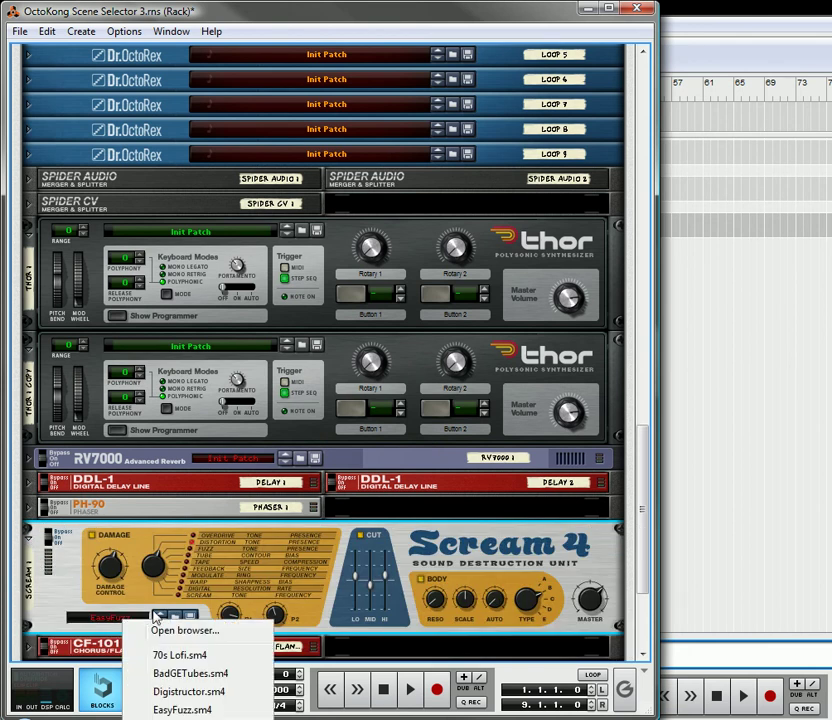
left_click(178, 673)
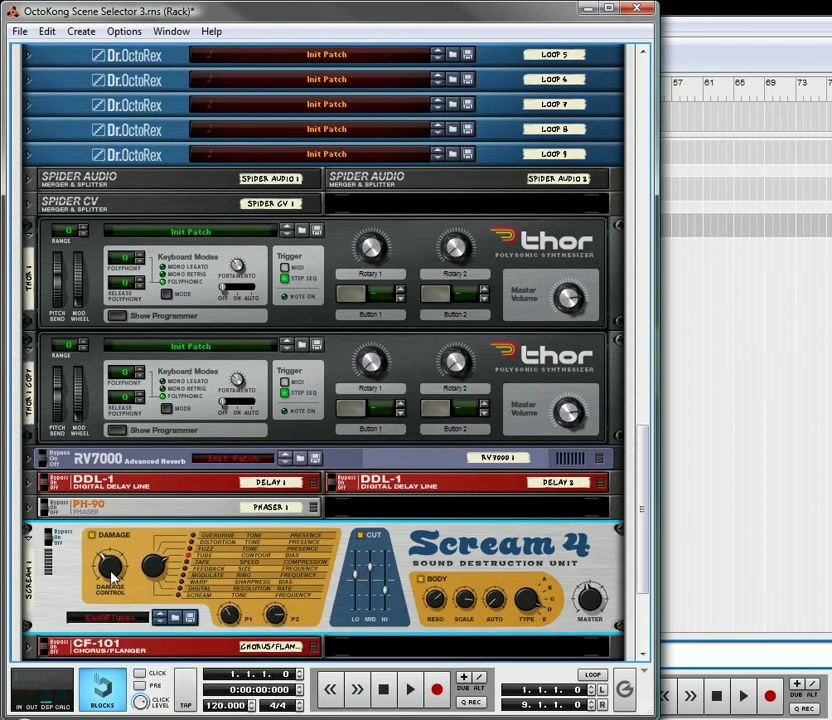
scroll(379, 303, "up", 10)
scroll(352, 323, "up", 15)
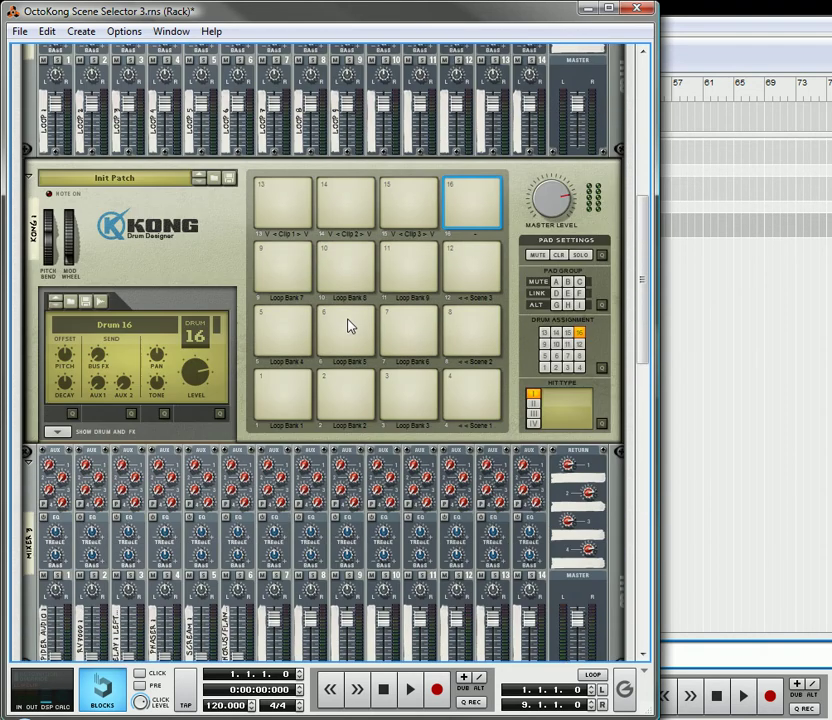
Audition the Kong loop, triggering pad 16 repeatedly to cycle through each effect on the mixer.
left_click(348, 347)
scroll(349, 377, "down", 2)
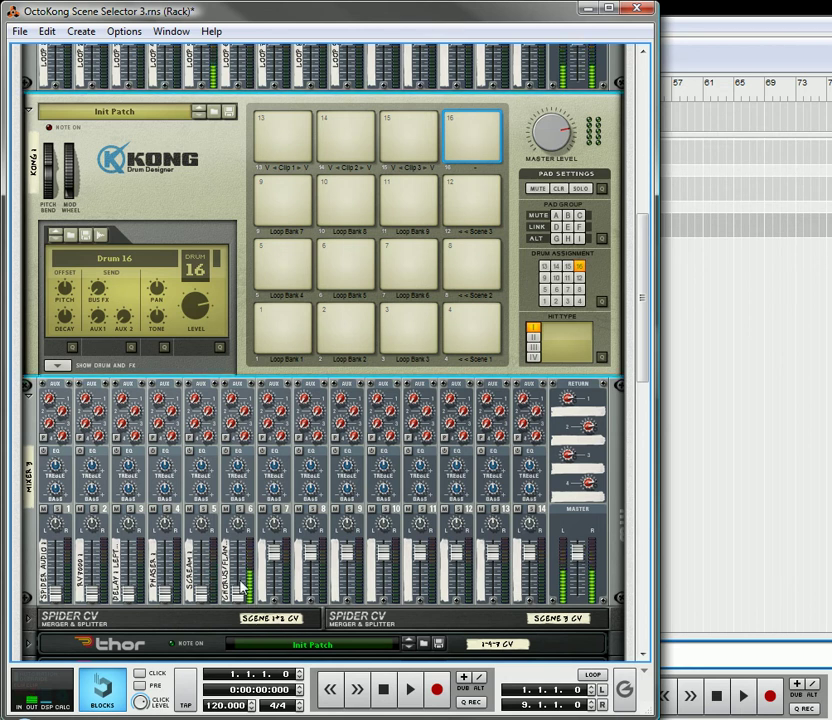
left_click(477, 147)
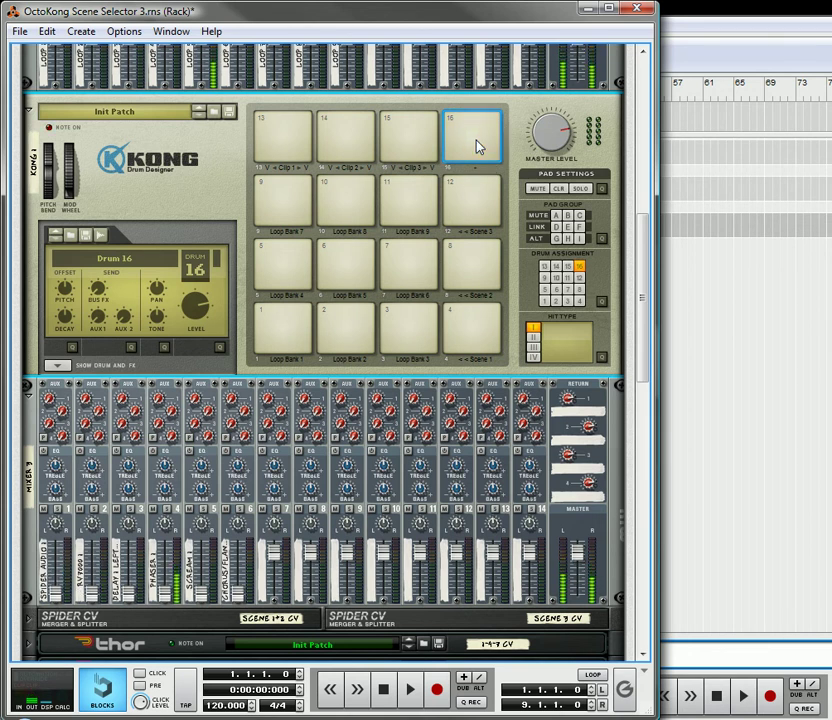
left_click(477, 147)
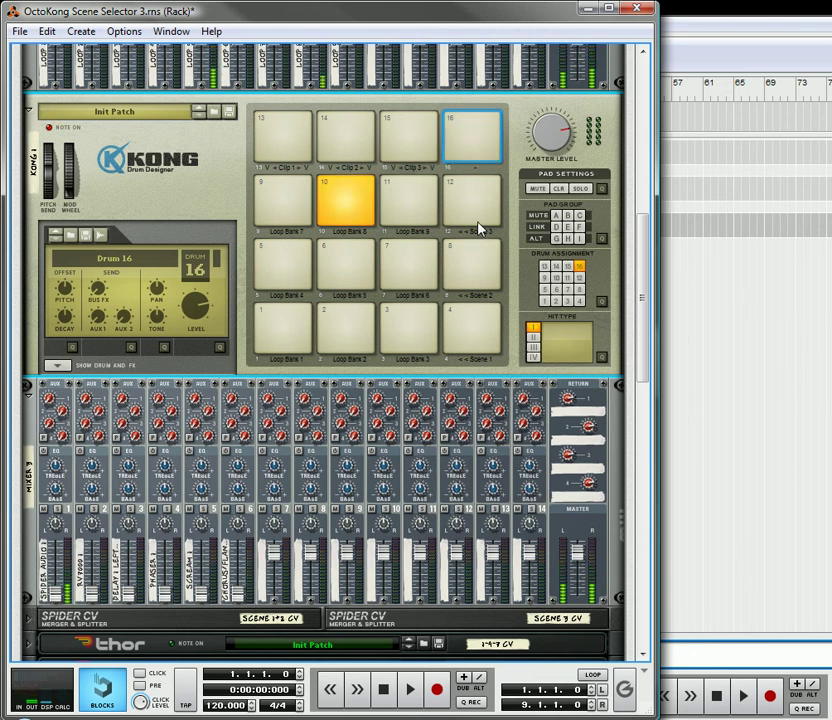
left_click(483, 146)
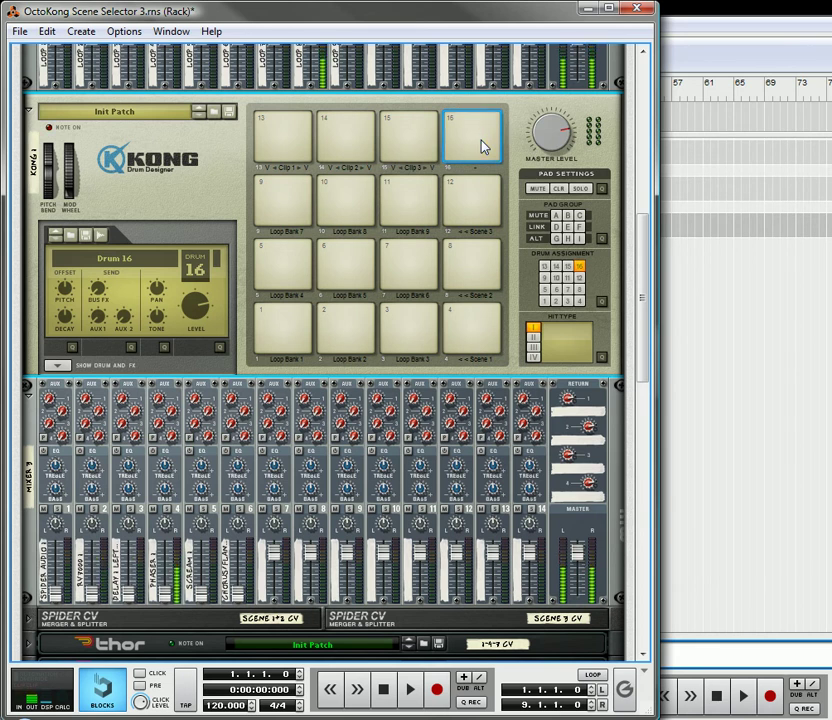
left_click(483, 147)
left_click(483, 147)
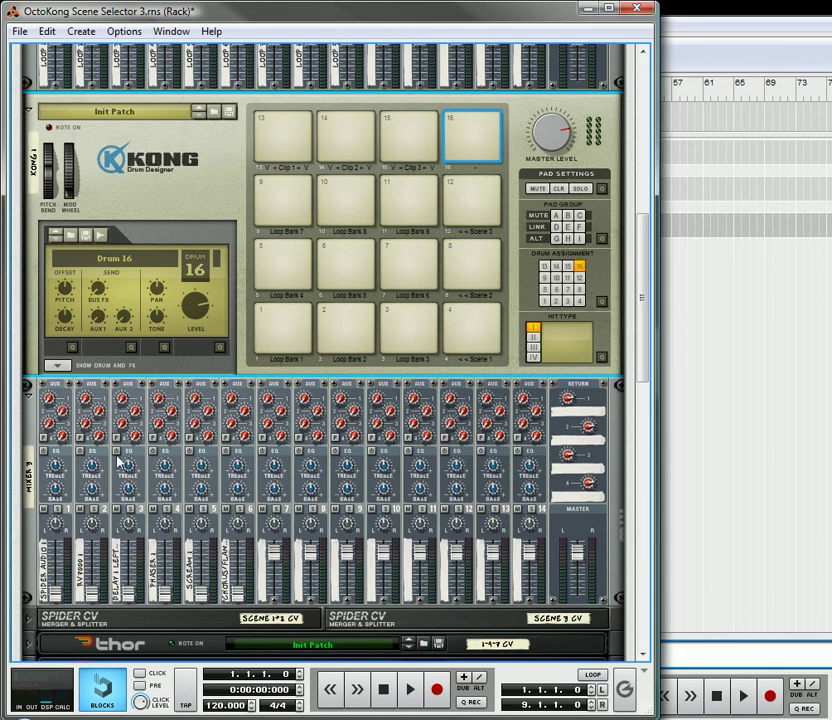
Move the effects mixer and its effect devices below the Thor 1 Copy synth.
scroll(35, 418, "down", 8)
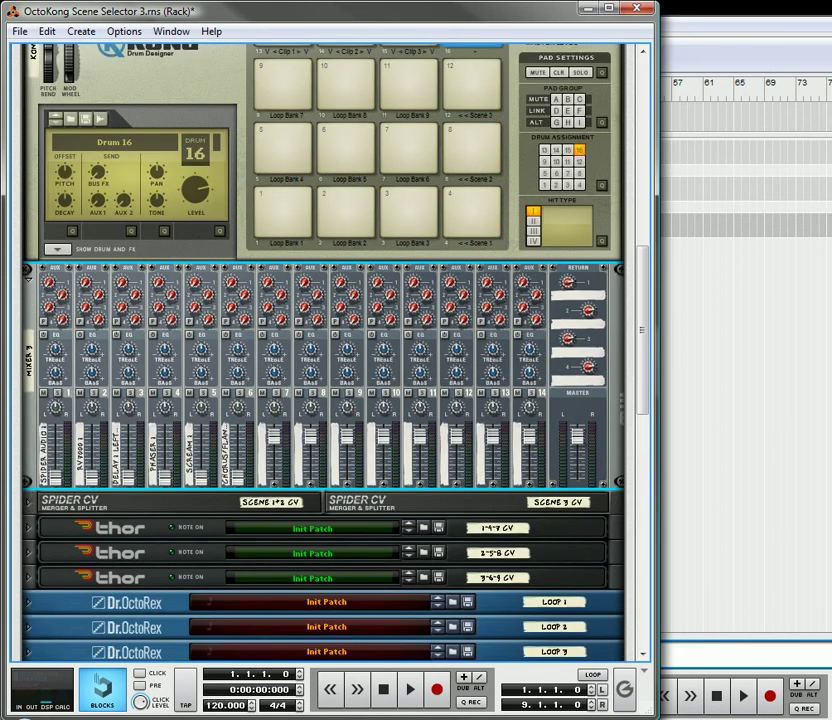
scroll(53, 376, "down", 6)
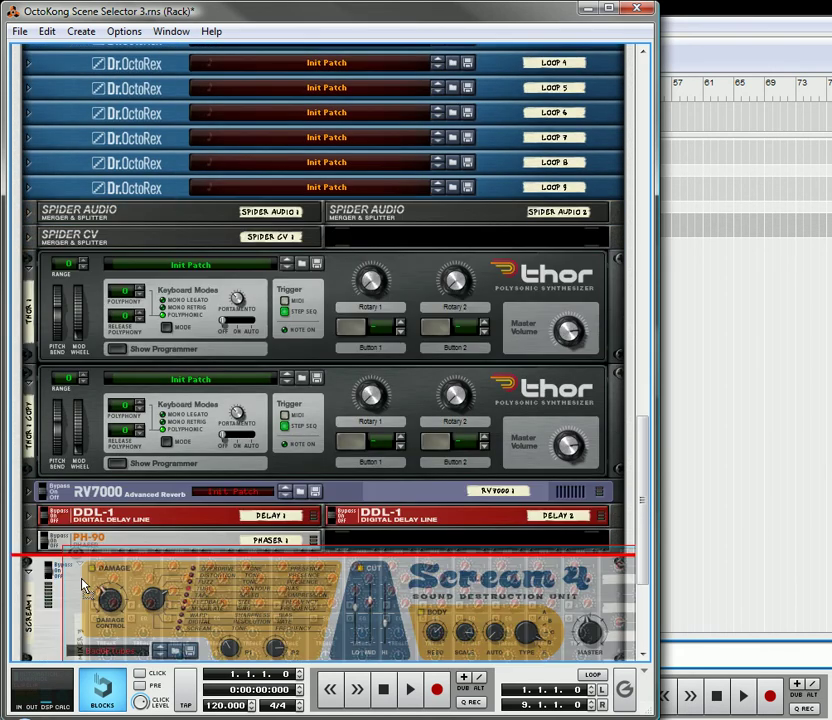
mouse_move(68, 488)
left_mouse_down()
mouse_move(60, 488)
mouse_move(55, 440)
mouse_move(53, 492)
left_mouse_up()
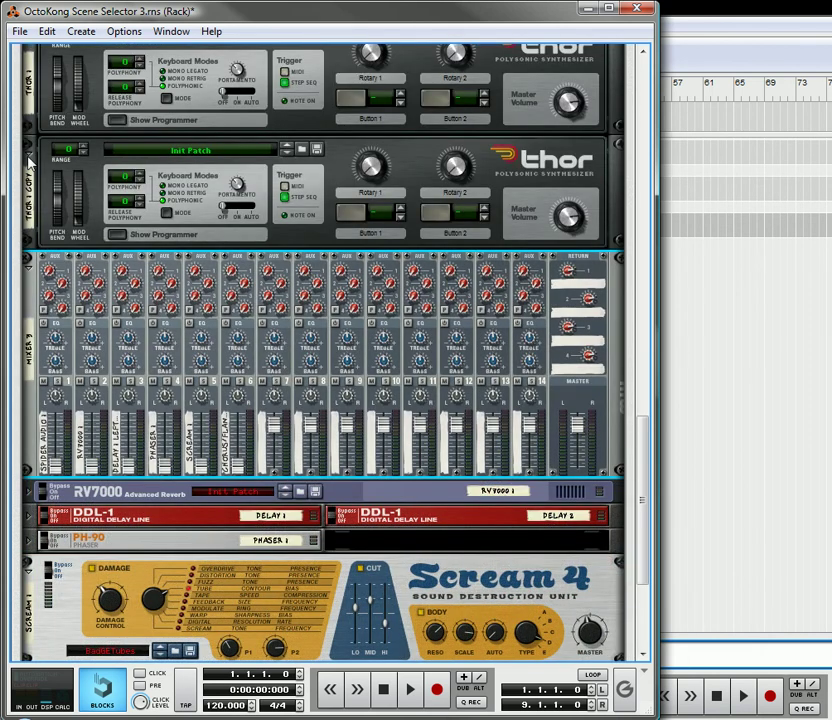
Fold Thor 1 Copy, Thor 1, the effects mixer and Scream 4 into single rows.
scroll(40, 215, "up", 3)
left_click(38, 214)
scroll(38, 214, "up", 2)
left_click(28, 150)
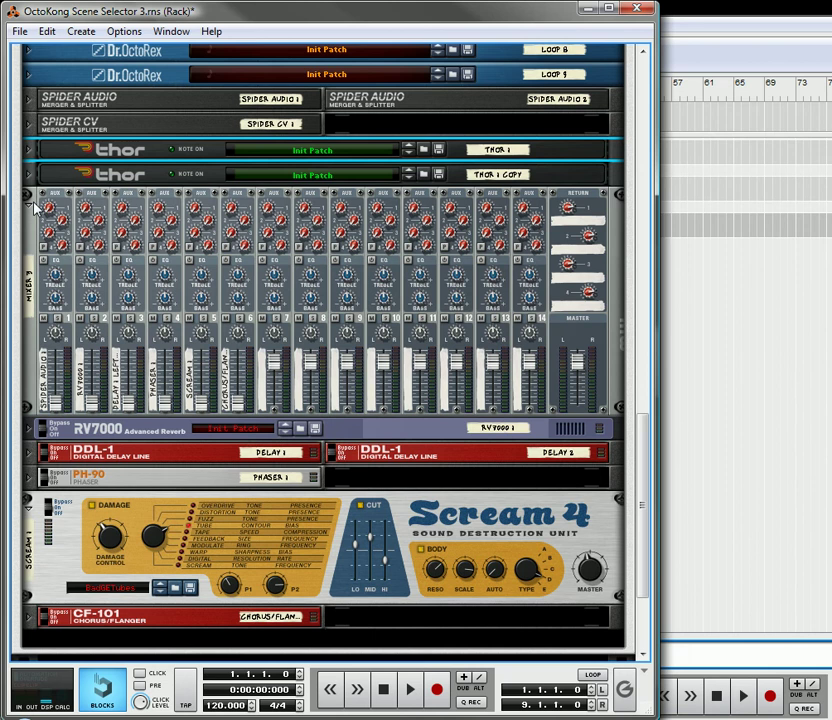
left_click(28, 205)
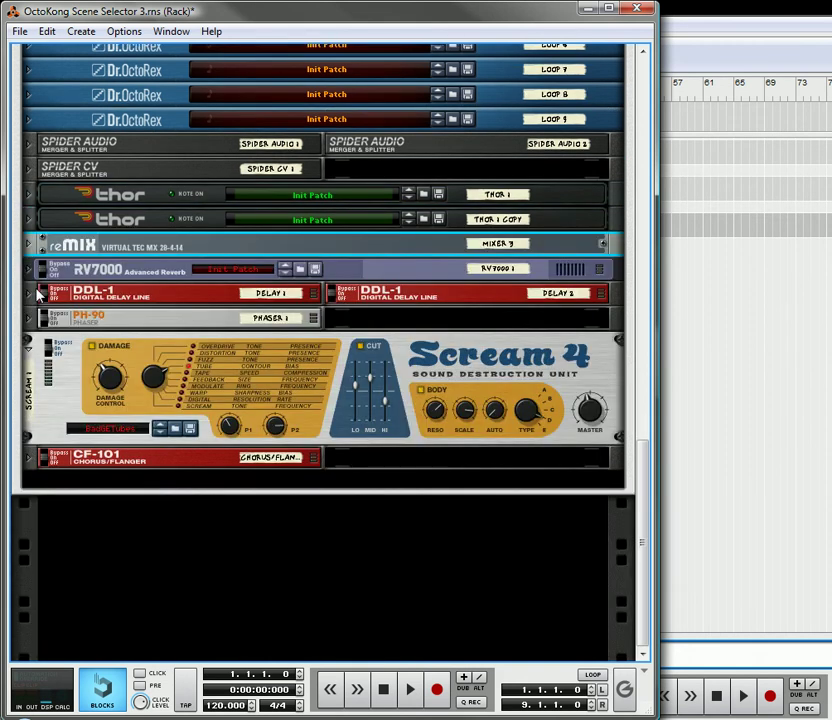
left_click(32, 343)
scroll(362, 318, "up", 4)
scroll(362, 318, "up", 8)
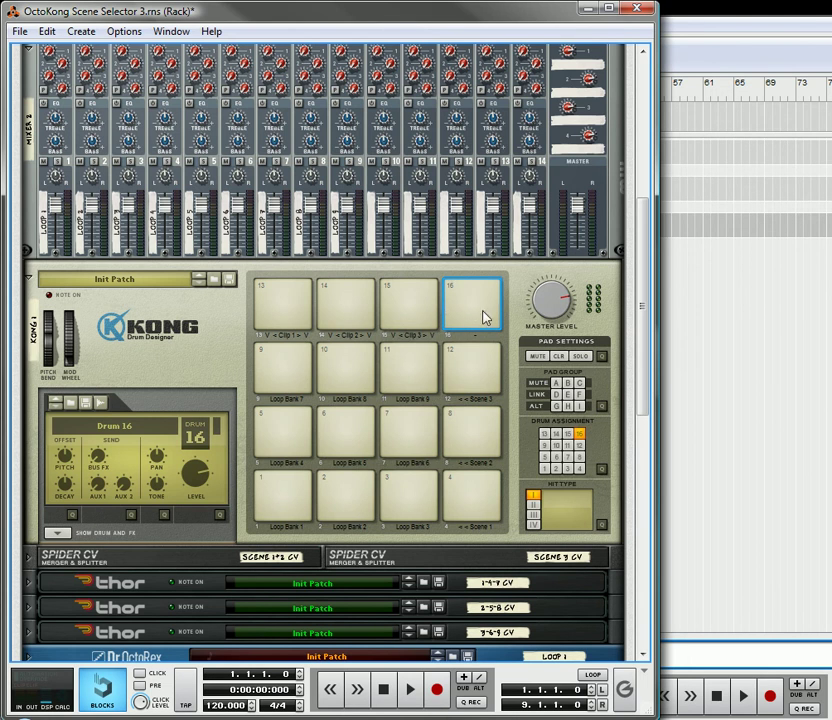
Label Kong pad 16 'FX' and trigger it to hear the effects.
left_click(473, 330)
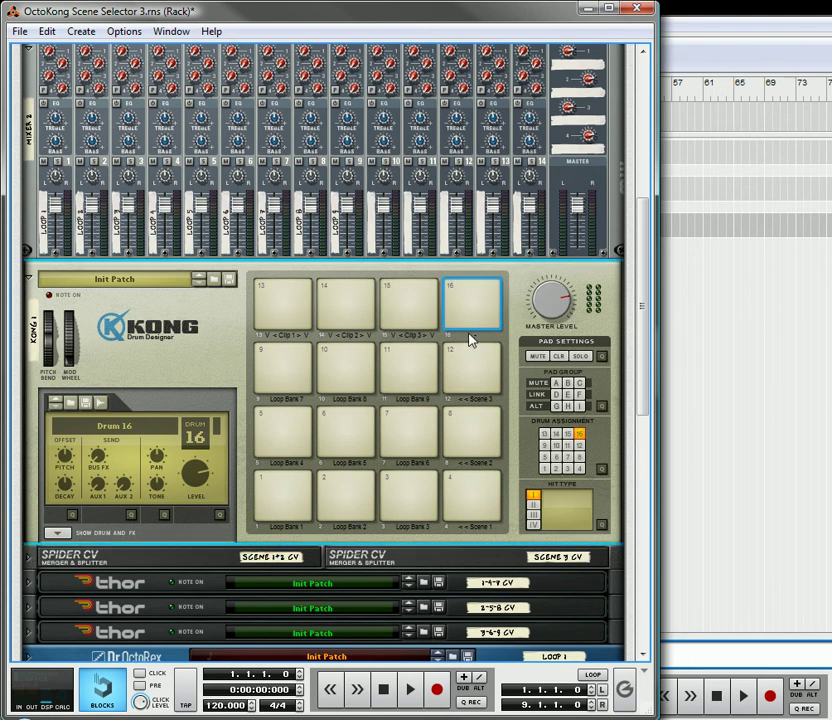
double_click(473, 336)
type("FX")
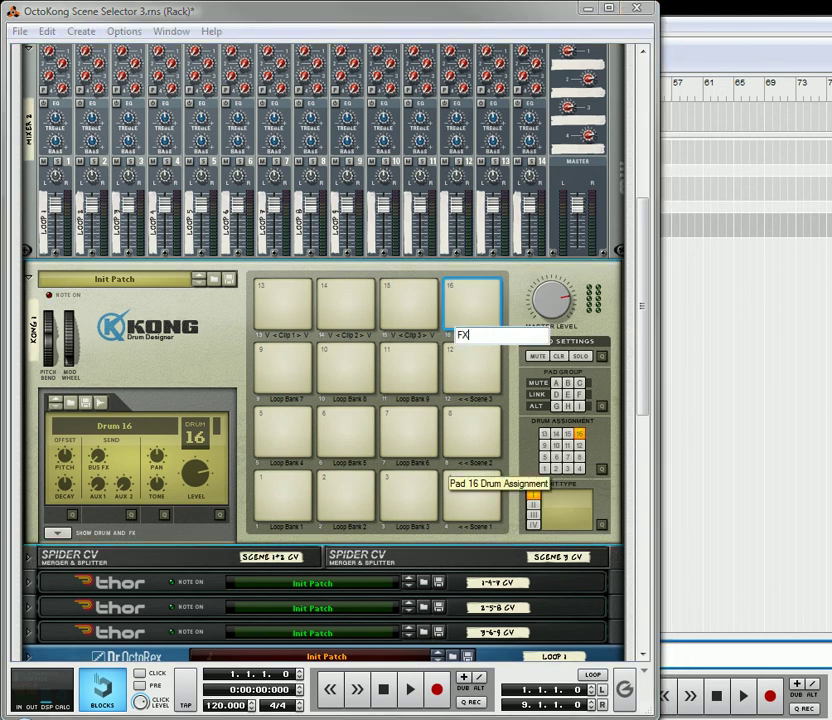
key("Return")
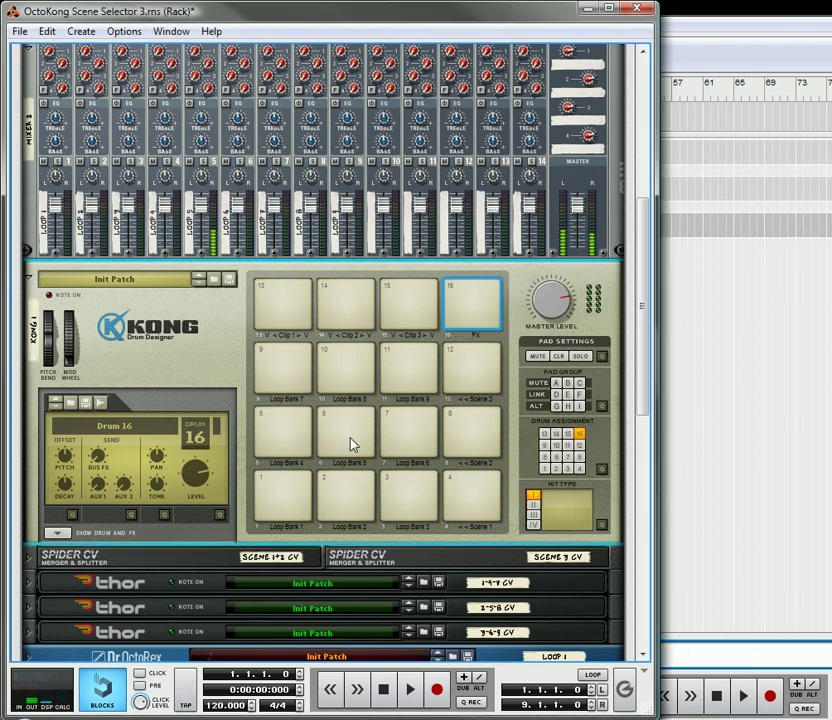
left_click(488, 306)
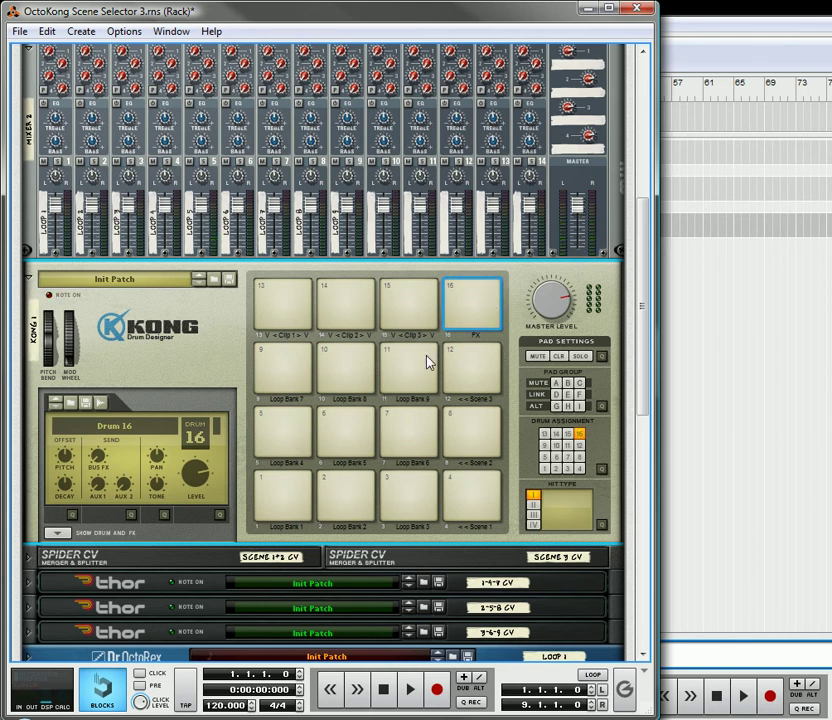
At the rack bottom, unfold the reMIX effects mixer and Thor 1 Copy to full panels.
scroll(430, 362, "up", 1)
scroll(430, 365, "down", 3)
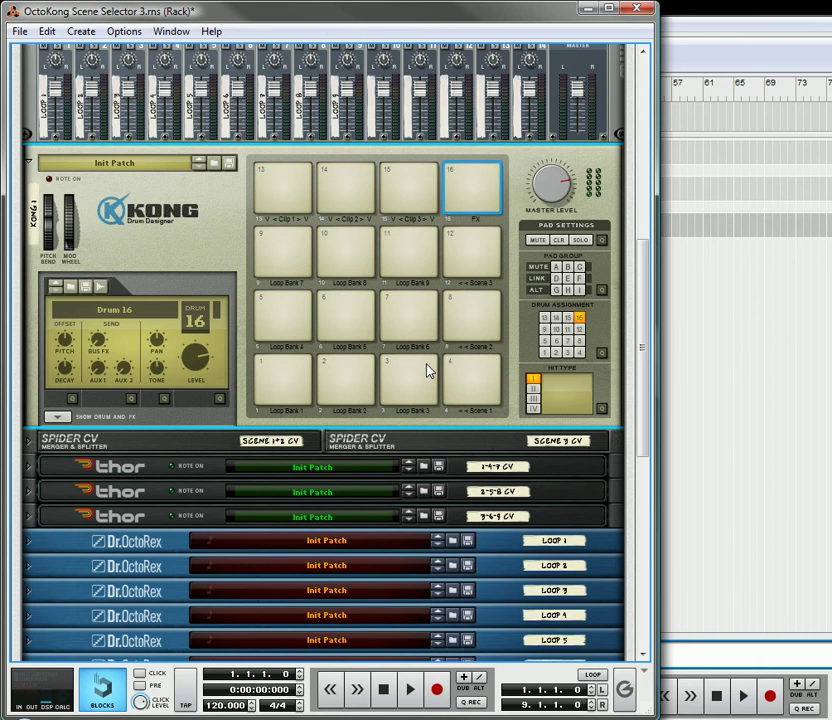
scroll(427, 371, "down", 2)
scroll(427, 372, "up", 4)
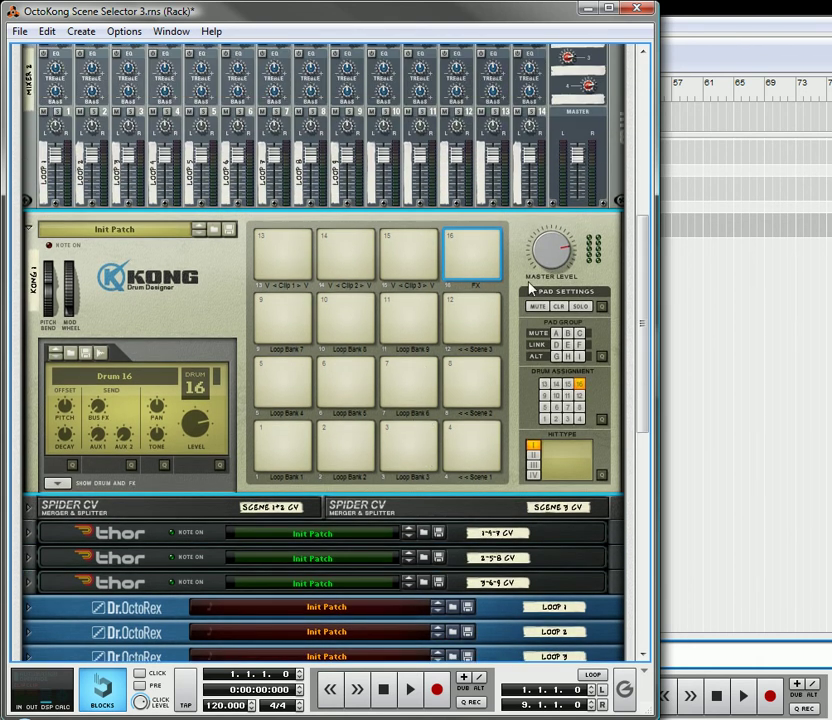
scroll(290, 443, "down", 12)
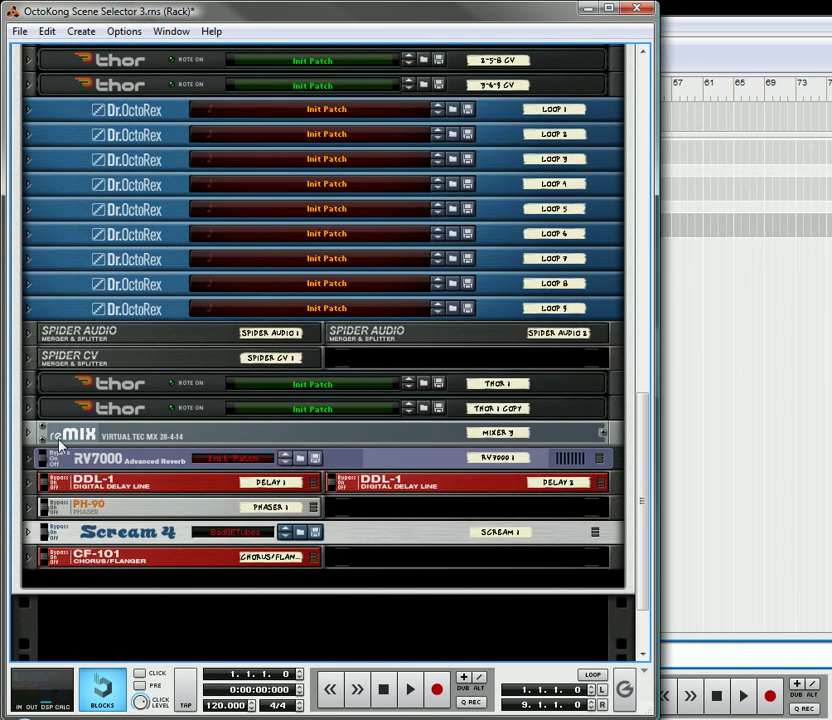
left_click(29, 436)
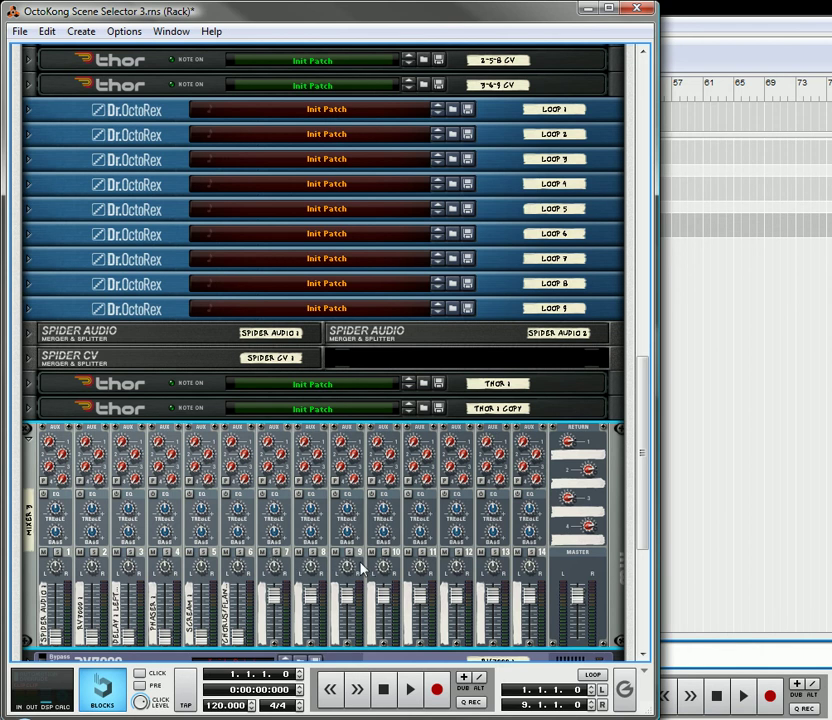
left_click(30, 409)
scroll(338, 481, "down", 3)
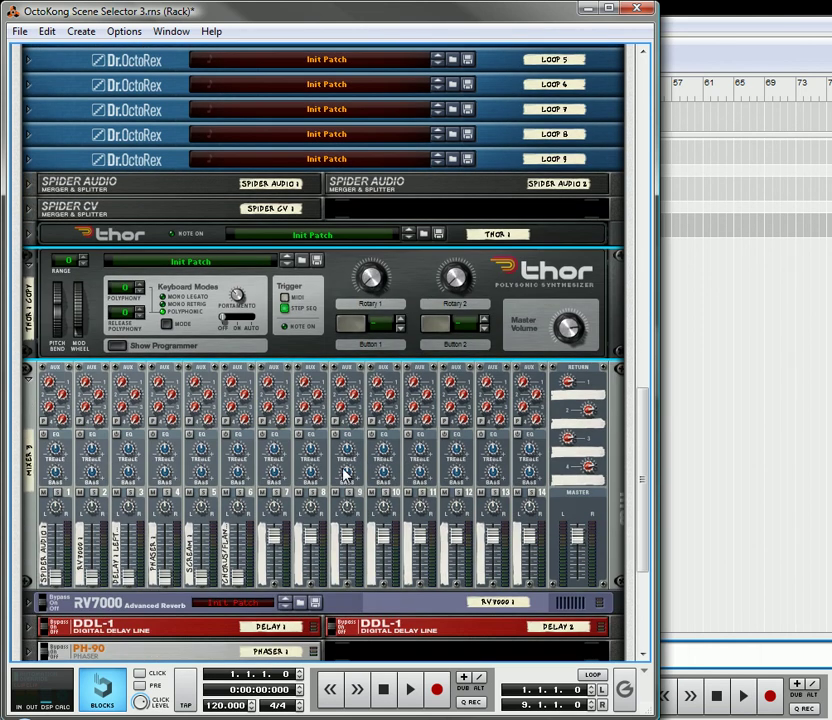
Show Thor 1 Copy's programmer to review the sequencer-to-CV modulation routing, then hide it.
left_click(119, 346)
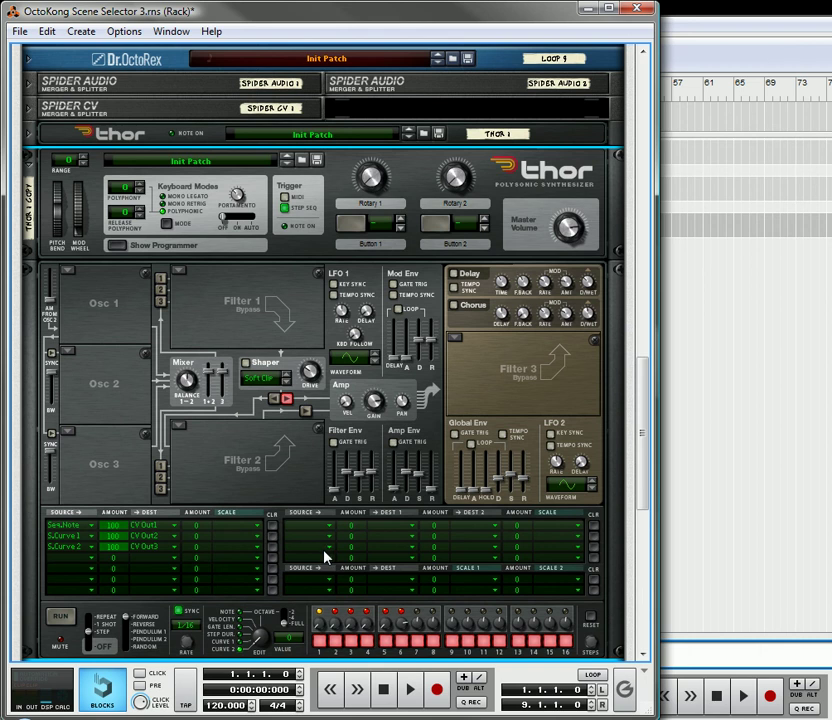
scroll(342, 534, "down", 5)
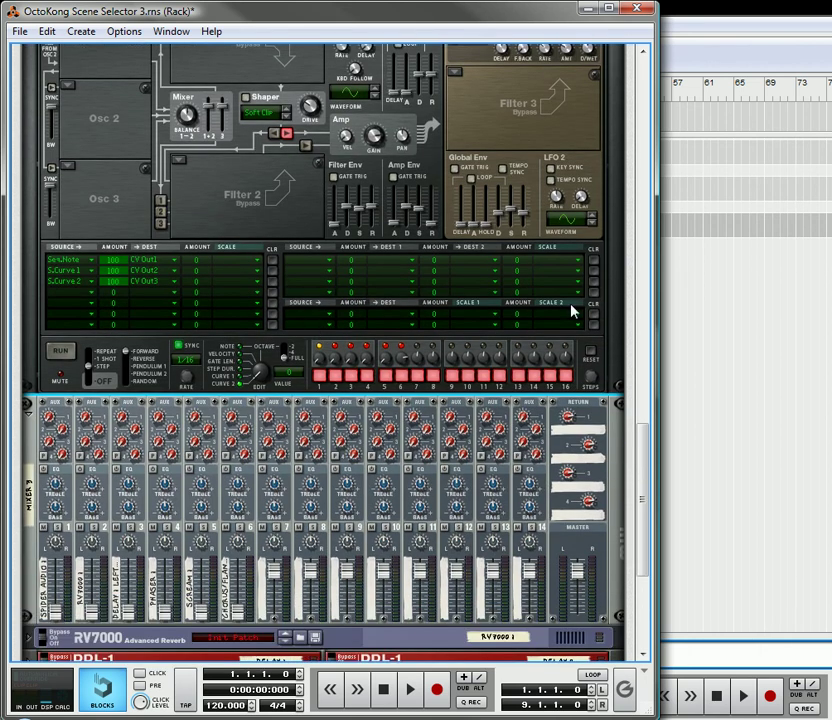
scroll(325, 486, "up", 6)
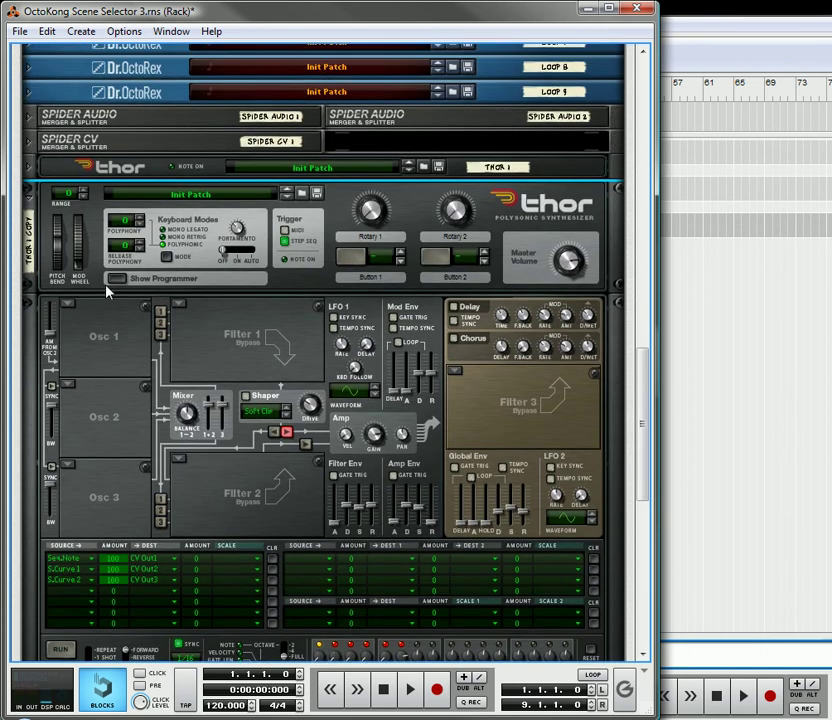
left_click(118, 280)
Fold Thor 1 Copy and the effects mixer into strips and return to the Kong.
left_click(28, 191)
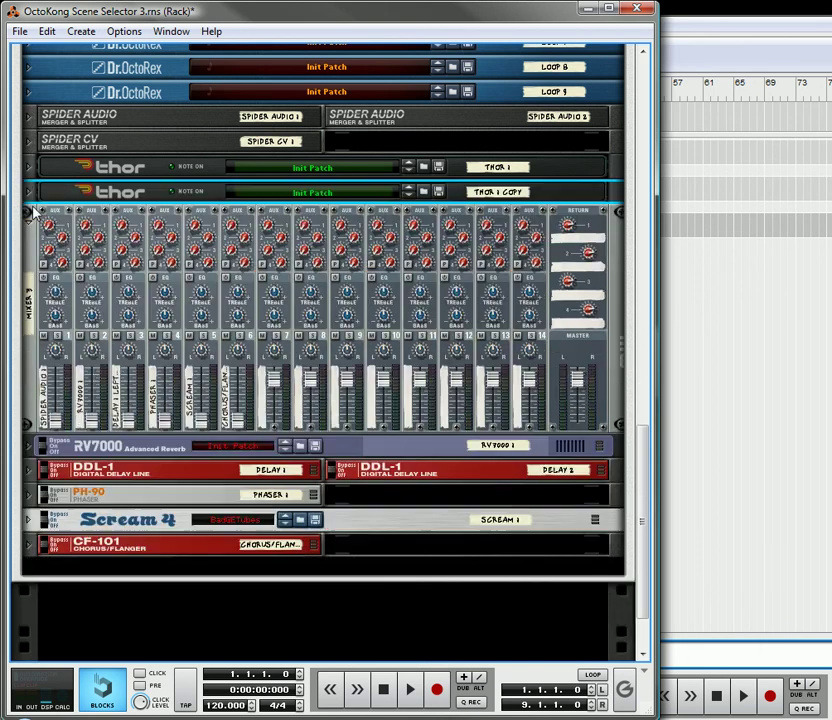
left_click(32, 212)
scroll(247, 407, "up", 5)
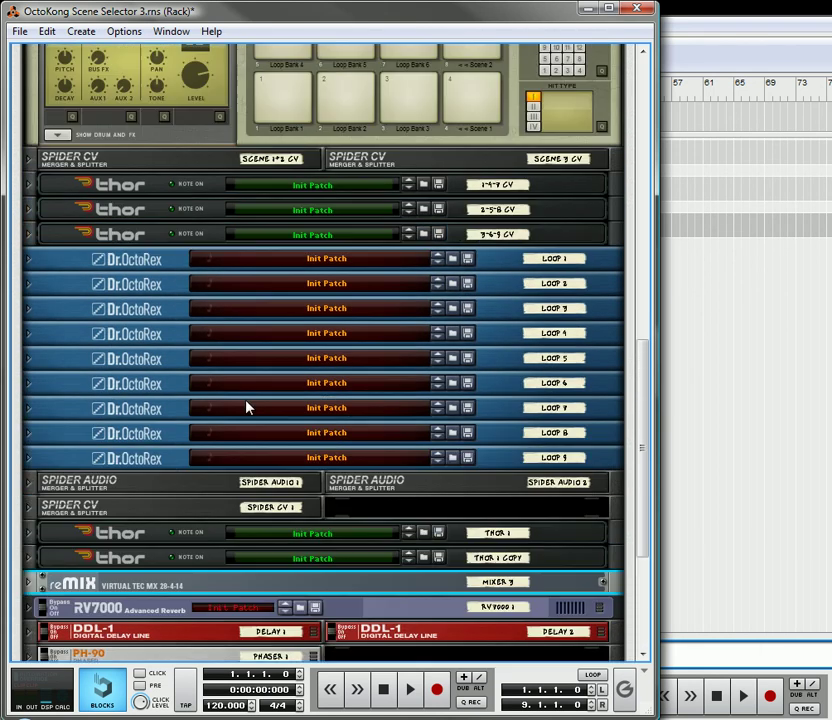
scroll(247, 407, "up", 6)
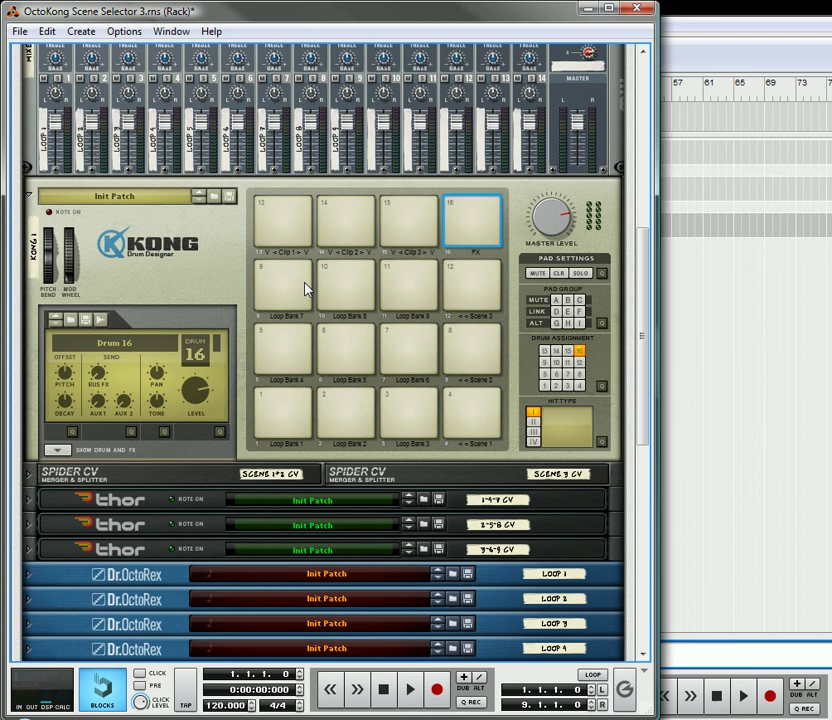